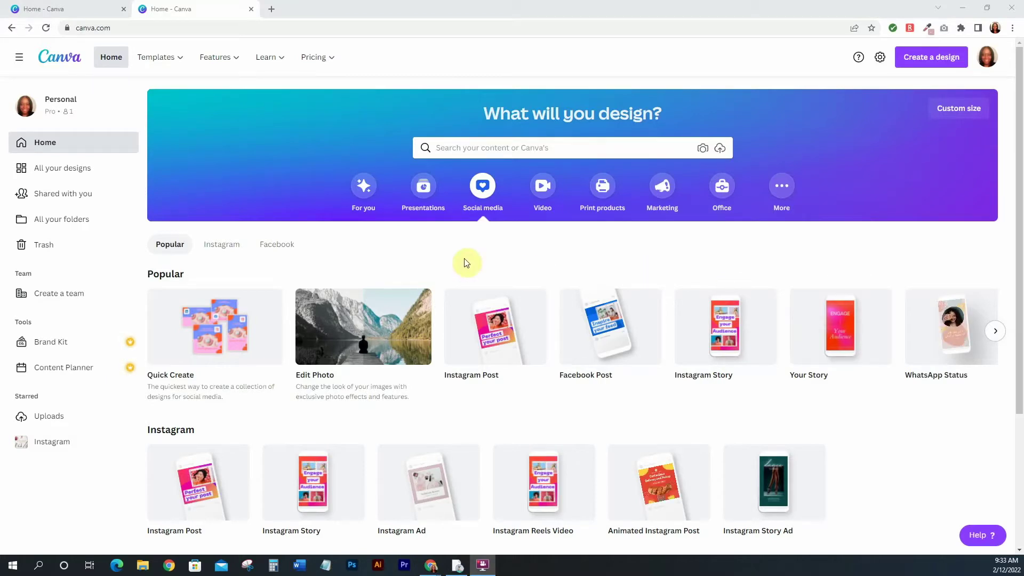
Create a blank Instagram Post design and add a square shape to the page
mouse_move(474, 303)
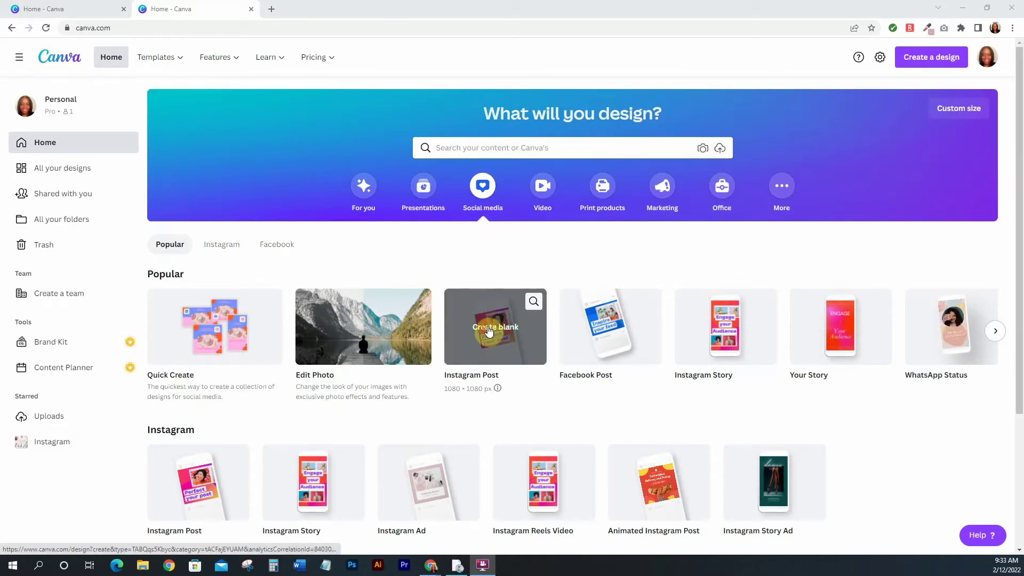
click(488, 331)
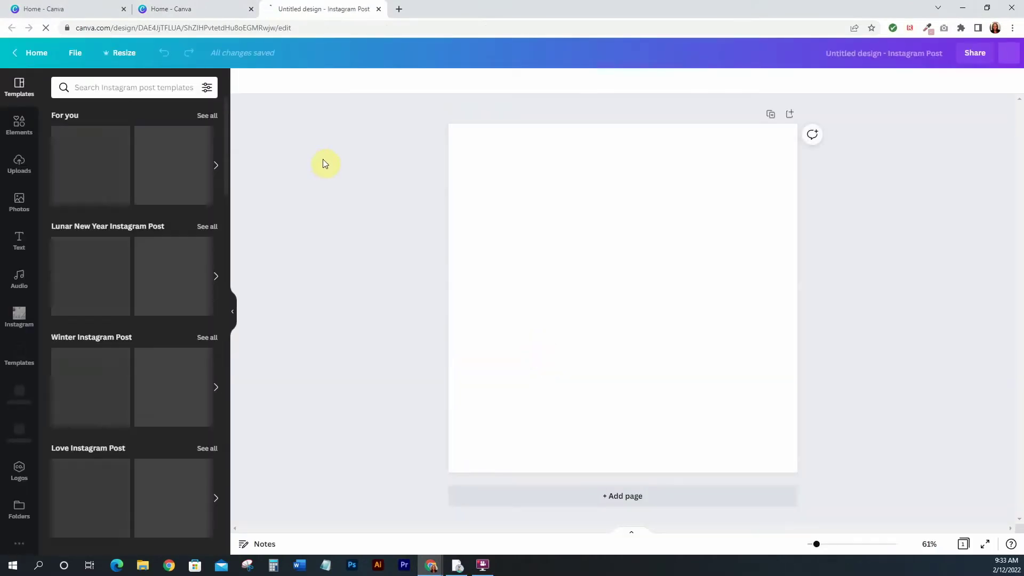
click(7, 133)
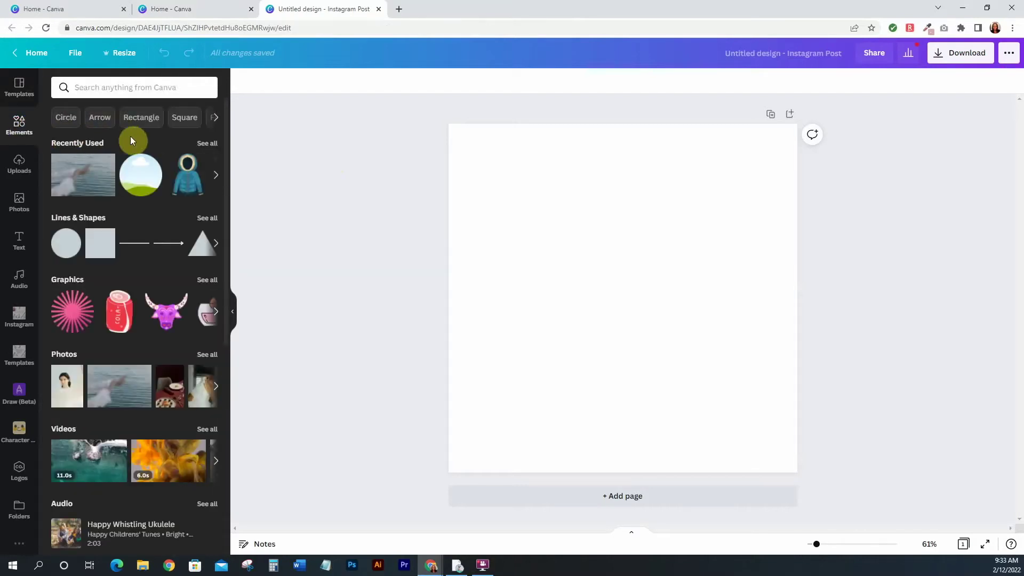
click(97, 251)
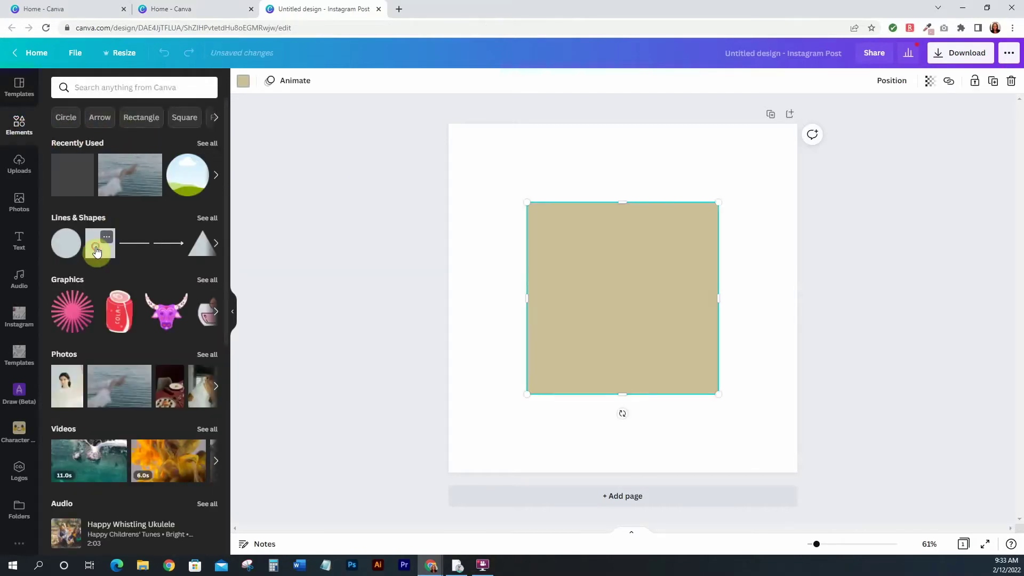
Recolor the square with the light gray default color
click(243, 83)
click(155, 374)
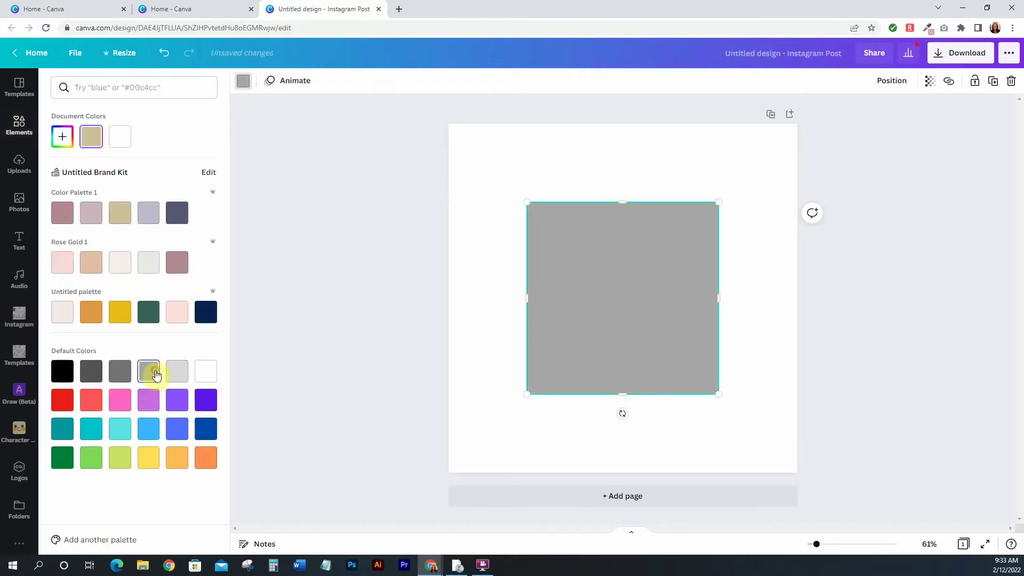
click(170, 371)
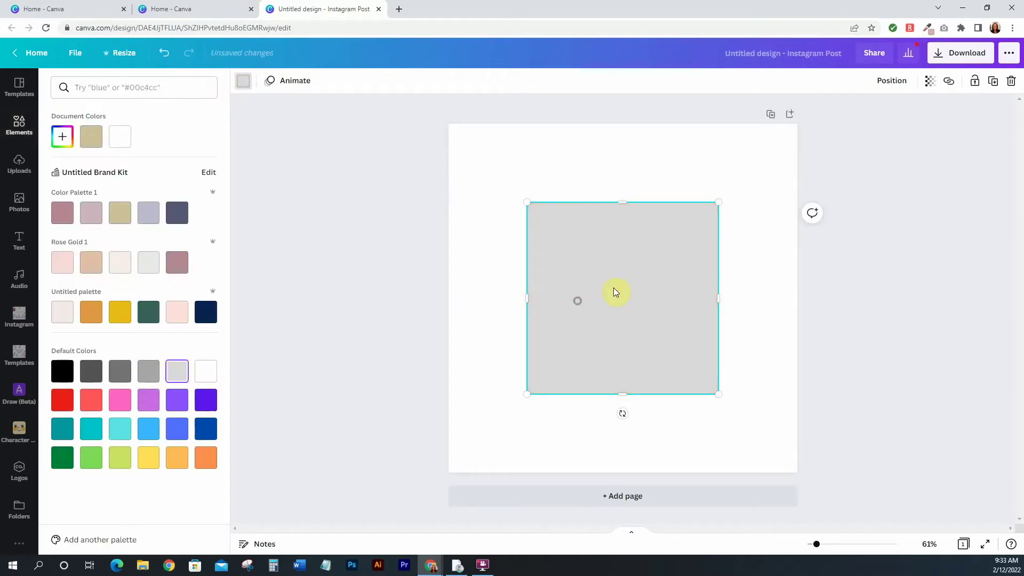
Shrink the gray square to a small tile in the page's upper-left corner and place a copy beside it
drag(717, 393, 561, 213)
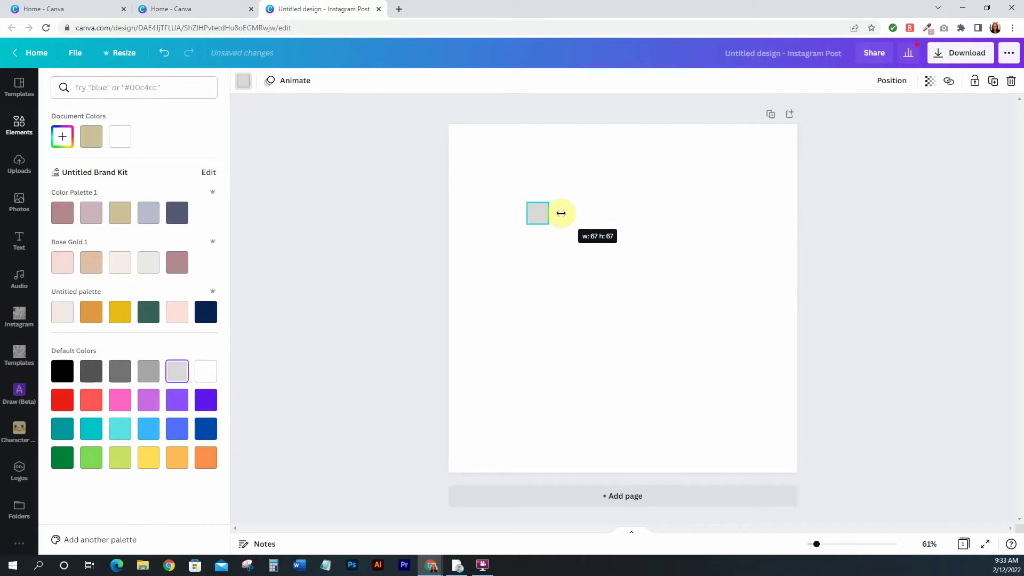
drag(561, 213, 459, 137)
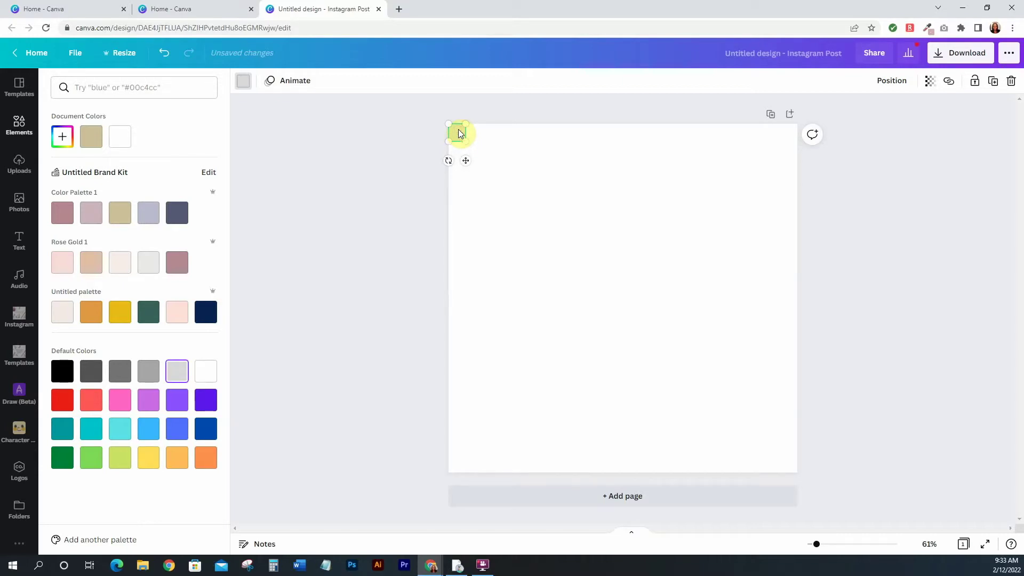
drag(458, 134, 478, 137)
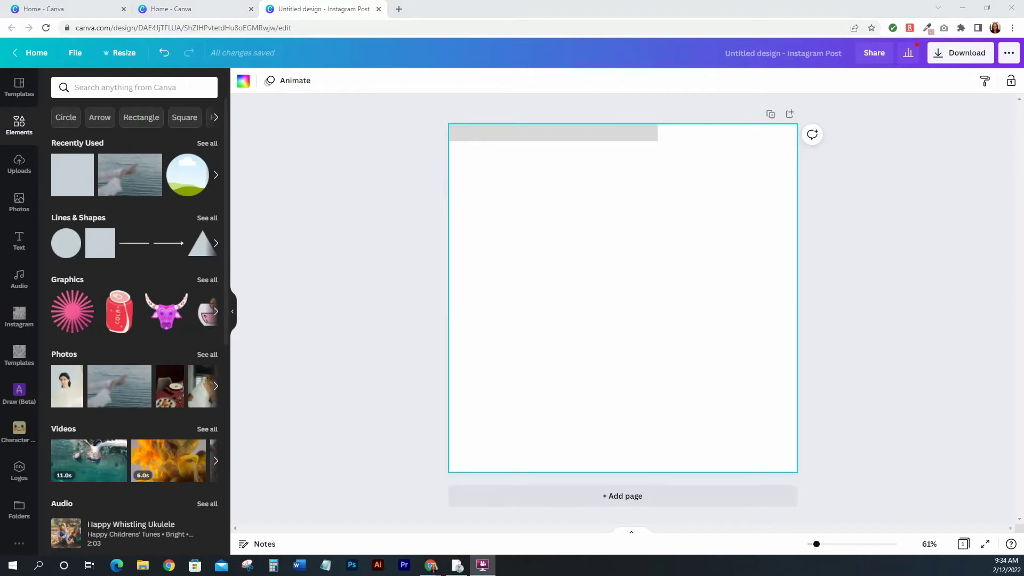
Copy the whole row of gray tiles and add the copy at its end to span the page's upper edge
click(653, 138)
click(697, 154)
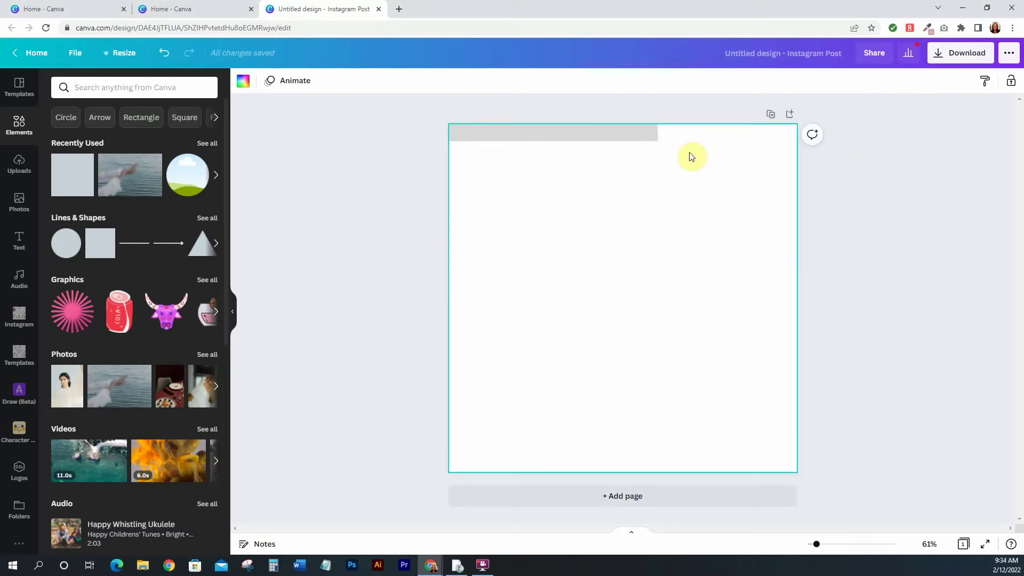
click(675, 150)
drag(676, 148, 411, 108)
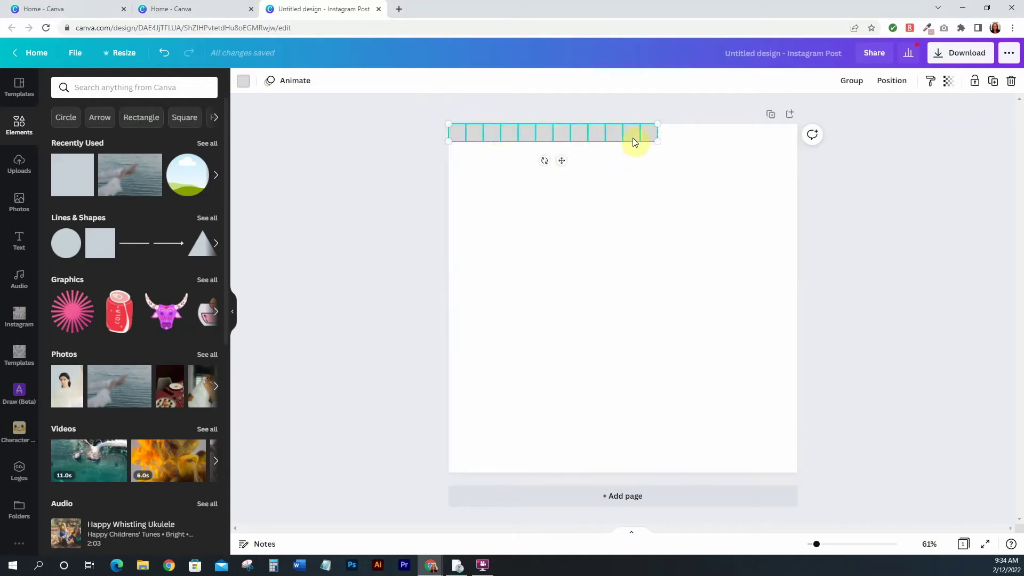
click(688, 142)
key(ctrl+v)
drag(653, 139, 859, 136)
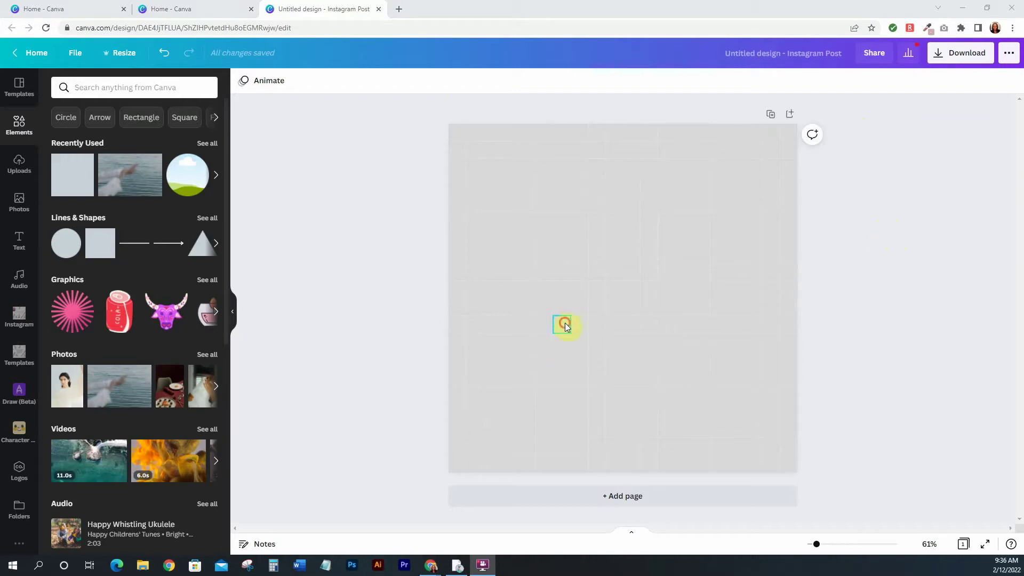
Duplicate one gray tile of the grid and color the copy black
click(565, 326)
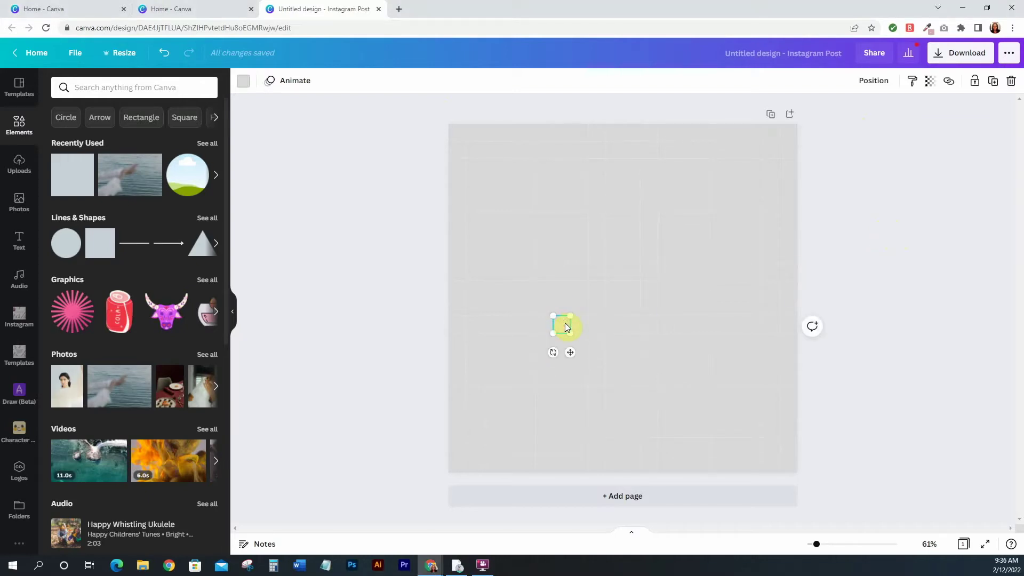
drag(564, 323, 571, 329)
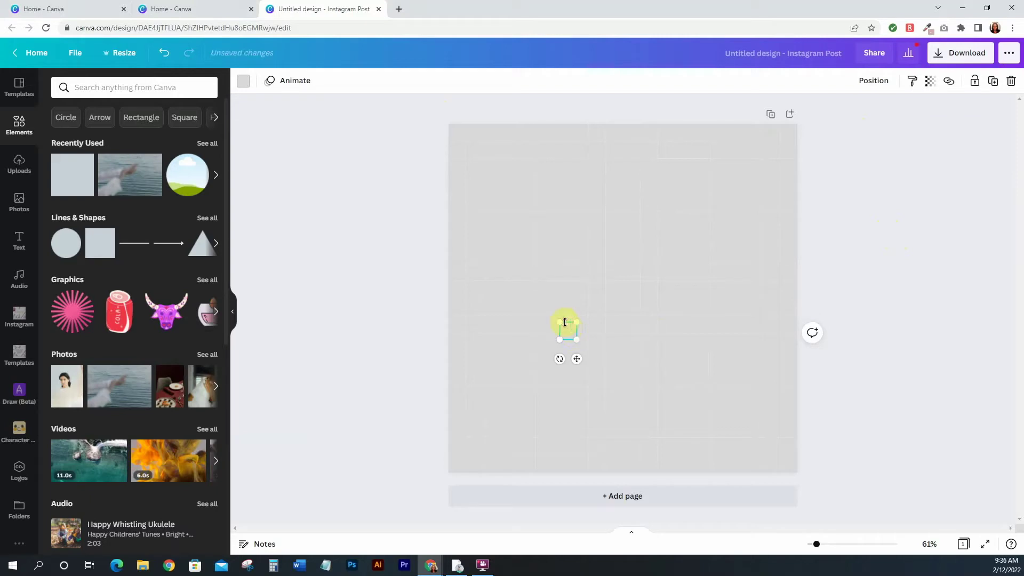
click(243, 81)
click(64, 370)
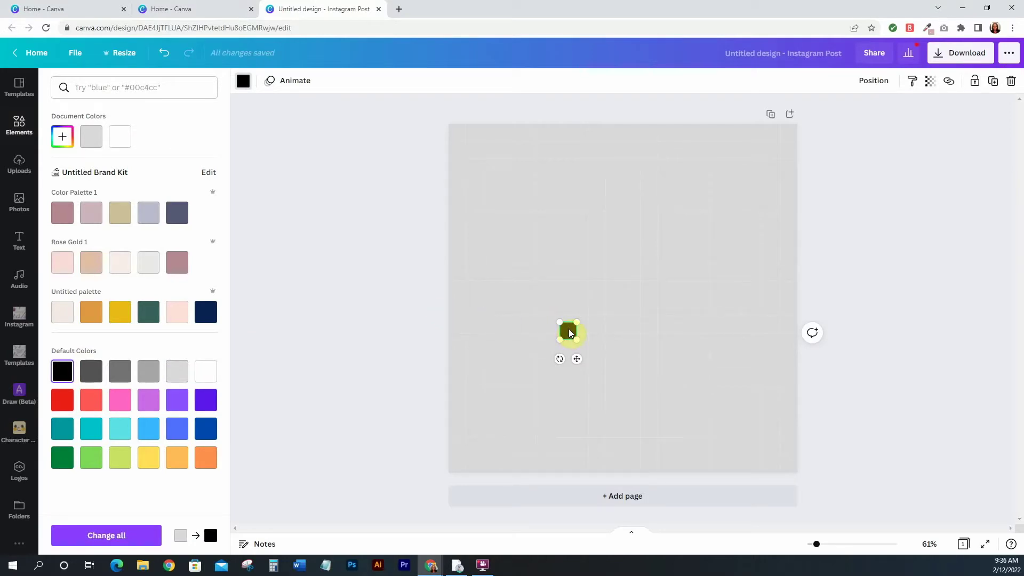
Move the black tile to the grid's lowest row, left of center, and stack a duplicate directly above it
drag(568, 332, 571, 343)
click(729, 344)
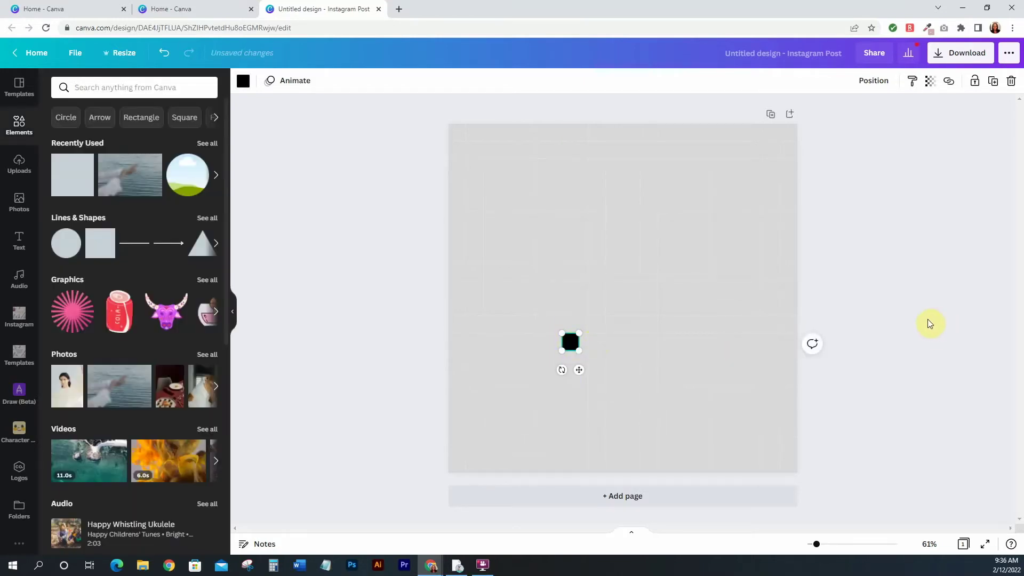
drag(569, 338, 542, 339)
click(894, 290)
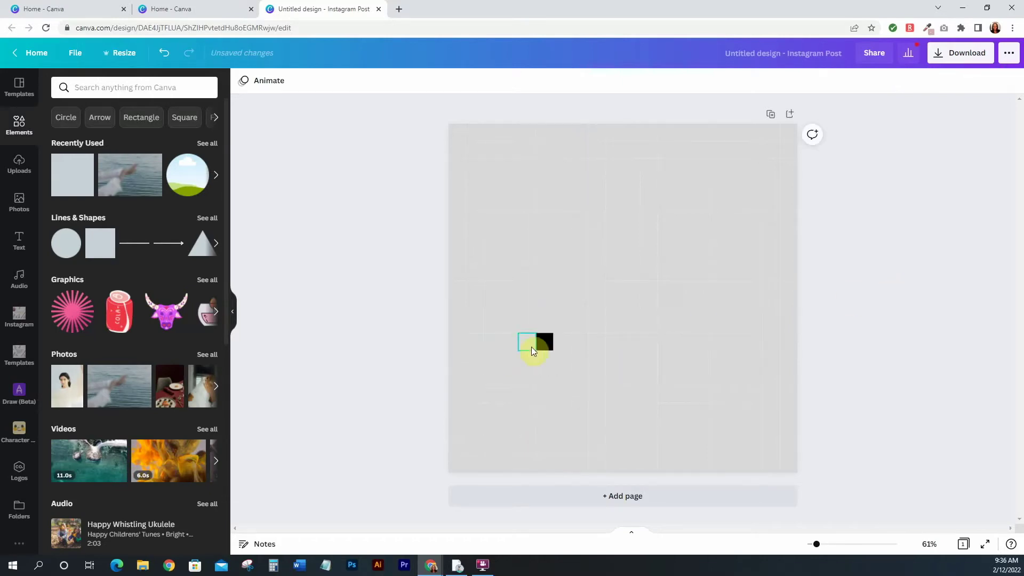
drag(547, 345, 563, 464)
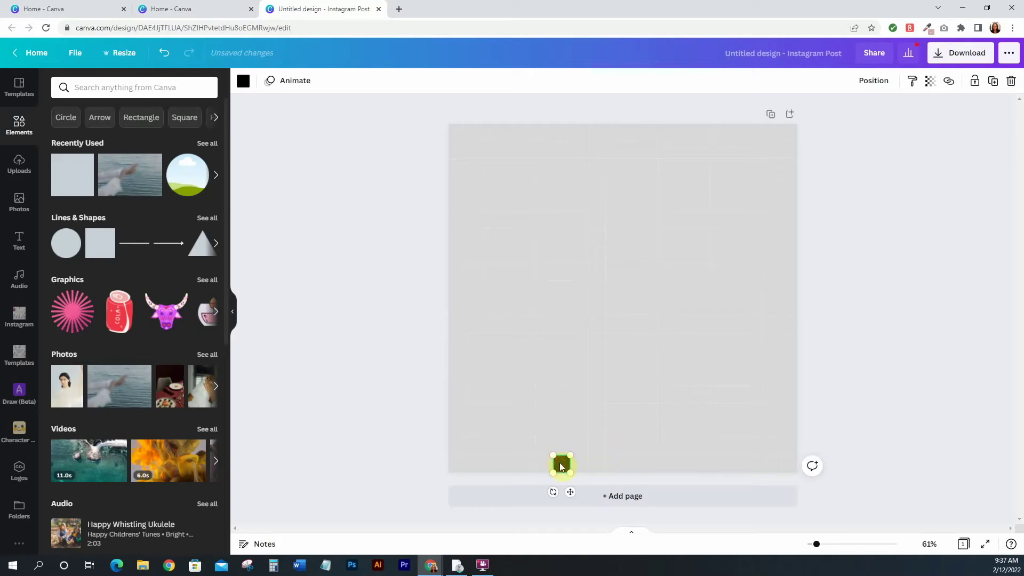
key(ctrl+d)
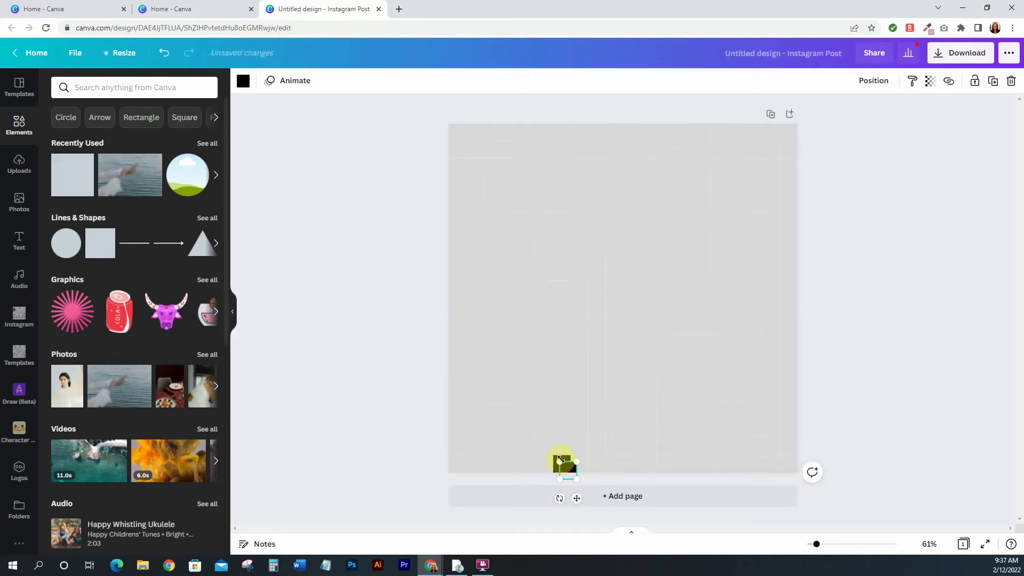
drag(570, 469, 566, 444)
click(876, 335)
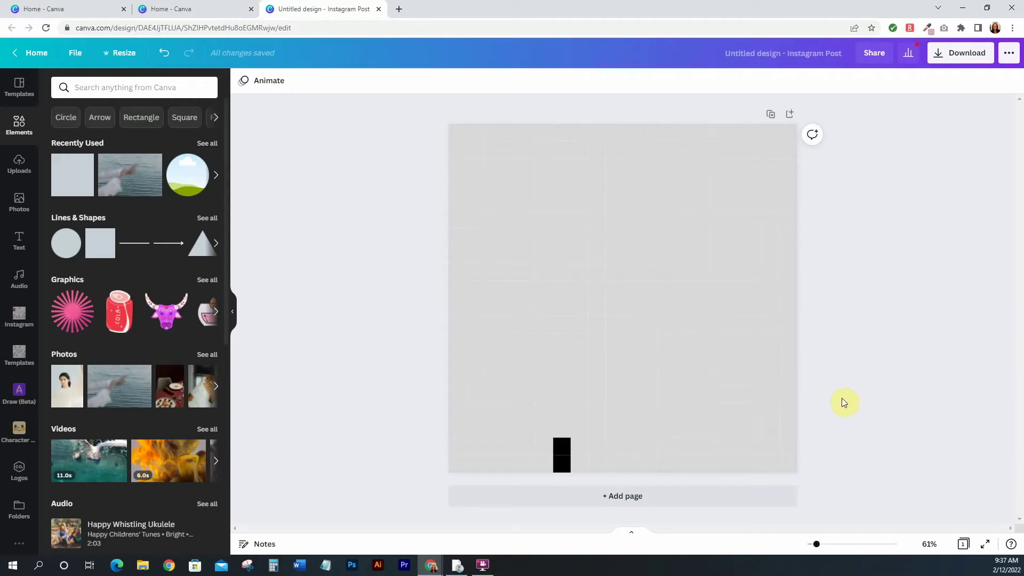
Duplicate the black tiles into two parallel vertical neck lines rising from the page's lower edge
drag(560, 464, 527, 324)
click(907, 369)
key(ctrl+d)
click(585, 365)
drag(561, 323, 543, 323)
click(581, 478)
drag(581, 478, 549, 326)
key(ctrl+d)
drag(567, 345, 649, 341)
Extend the outline from the left neck line with duplicated black tiles stepping up and to the left
click(526, 324)
key(ctrl+d)
mouse_move(526, 324)
mouse_down()
mouse_move(509, 306)
mouse_move(543, 297)
mouse_move(516, 314)
mouse_up()
click(847, 274)
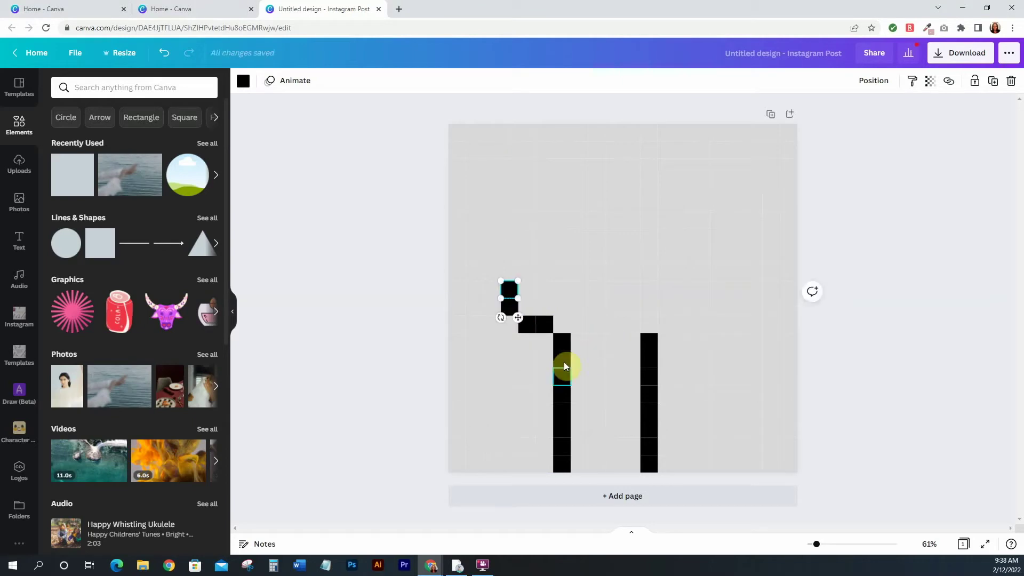
Rearrange the stepped black tiles at the head of the left neck line to shape the lower ear and jaw
click(560, 342)
drag(570, 368, 535, 359)
drag(515, 305, 552, 332)
click(528, 359)
drag(534, 385, 569, 318)
Shorten the right neck line and place black tiles stepping diagonally outward from it to form the jaw
click(816, 429)
click(652, 342)
drag(657, 369, 710, 370)
click(649, 360)
click(855, 368)
click(648, 377)
click(884, 350)
Copy a column of black tiles for the face's right side and add the vertical line above the ear
drag(664, 478, 701, 256)
mouse_move(562, 289)
mouse_down()
mouse_move(549, 313)
mouse_move(544, 289)
mouse_up()
key(ctrl+v)
drag(650, 470, 588, 265)
Duplicate black tiles into a horizontal hairline starting above the ear line
click(545, 272)
click(549, 260)
click(546, 236)
click(546, 219)
drag(553, 248, 605, 264)
click(545, 207)
drag(552, 230, 622, 263)
Extend the hairline with duplicated black tiles until it meets the right side of the face
drag(575, 218, 708, 262)
key(ctrl+d)
click(684, 238)
key(ctrl+v)
click(719, 238)
drag(723, 262, 706, 243)
click(511, 232)
Select the grid tiles tracing the hair's crown, left slope and hanging ponytail, and color them black
click(702, 201)
click(701, 169)
shift+click(701, 185)
shift+click(701, 200)
shift+click(683, 167)
shift+click(666, 167)
shift+click(648, 167)
shift+click(631, 168)
drag(613, 168, 455, 274)
shift+click(457, 358)
shift+click(474, 341)
shift+click(491, 324)
shift+click(490, 306)
shift+click(491, 292)
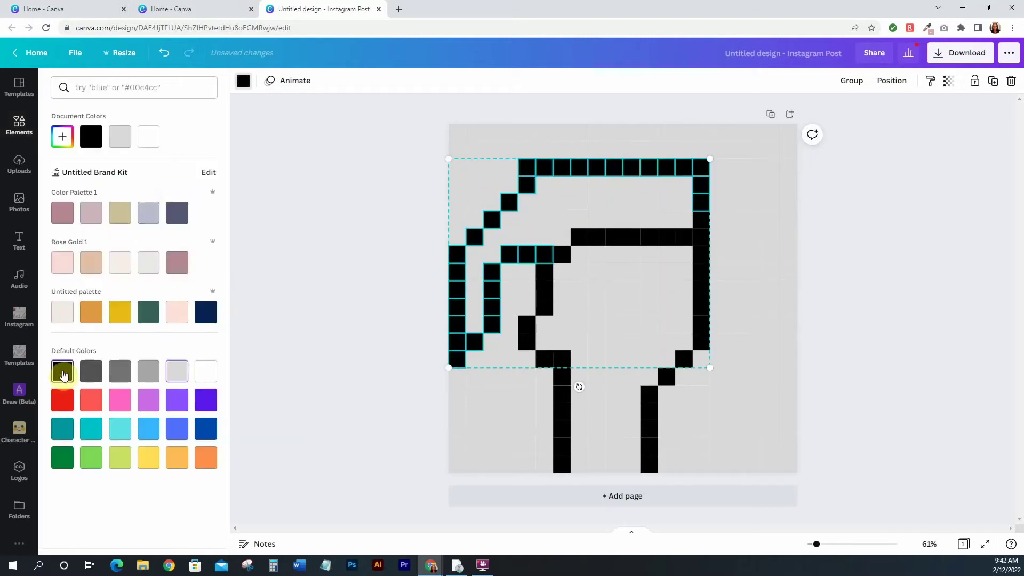
click(736, 184)
Round the hair outline's upper-right corner by blackening the inner diagonal tile and turning the outer corner tiles light gray
click(697, 206)
click(732, 178)
drag(701, 167, 683, 185)
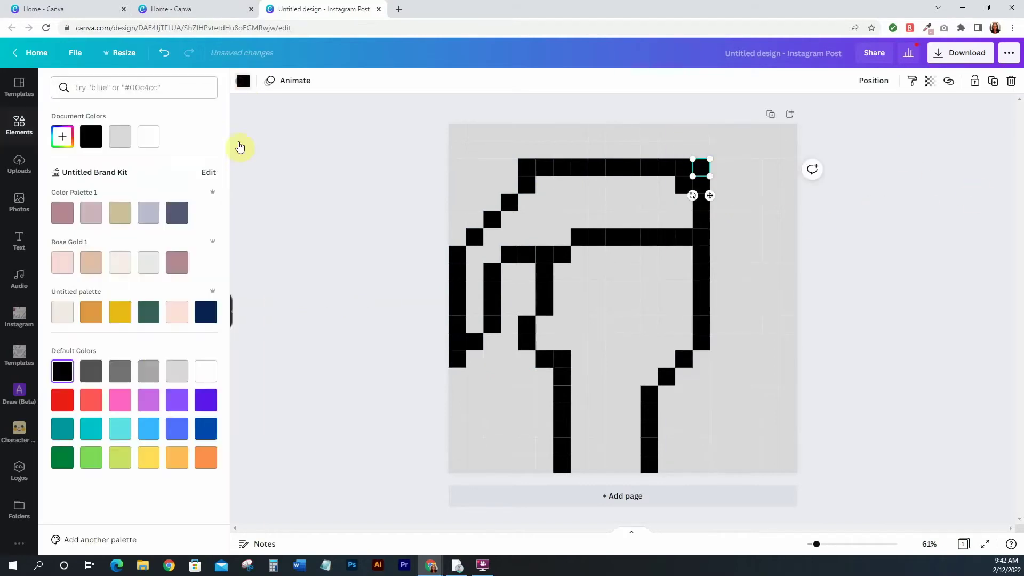
click(701, 189)
click(908, 237)
Fill the column of gray tiles inside the hanging ponytail with black
click(473, 258)
shift+click(475, 309)
click(243, 80)
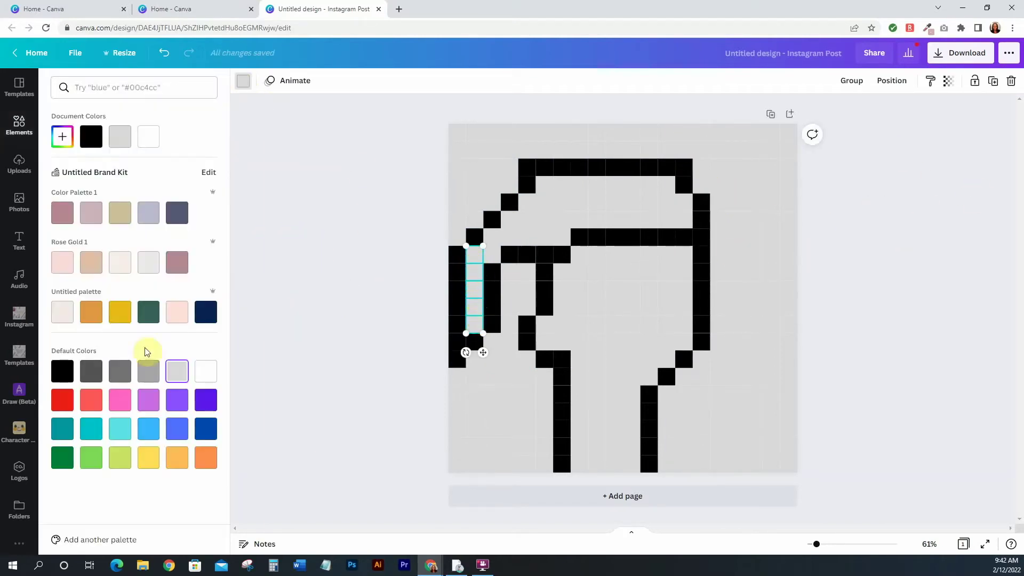
click(62, 137)
click(91, 136)
click(901, 247)
Add a black tile above the hairline's right end and duplicate the crown's black row into the row below
drag(698, 236, 664, 217)
click(900, 246)
drag(532, 168, 671, 227)
click(534, 167)
click(543, 167)
shift+click(667, 168)
shift+click(631, 168)
shift+click(596, 169)
shift+click(562, 169)
drag(592, 167, 592, 185)
Select all remaining gray tiles inside the hair outline and color them black
click(492, 238)
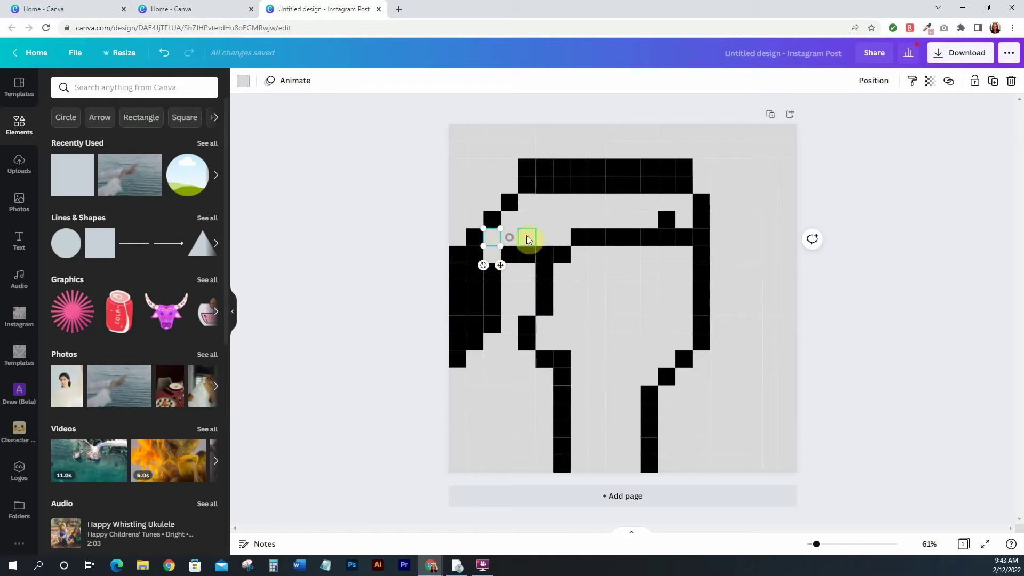
shift+click(509, 237)
shift+click(527, 237)
shift+click(544, 237)
shift+click(562, 237)
shift+click(493, 253)
shift+click(509, 219)
shift+click(527, 206)
shift+click(561, 206)
shift+click(597, 205)
shift+click(631, 206)
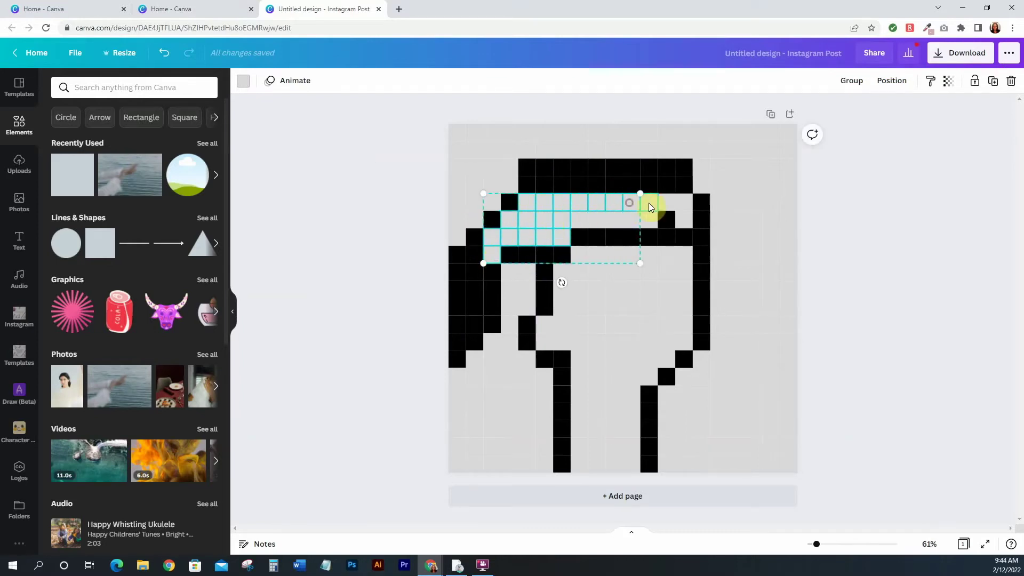
shift+click(648, 205)
shift+click(683, 213)
click(243, 80)
click(405, 155)
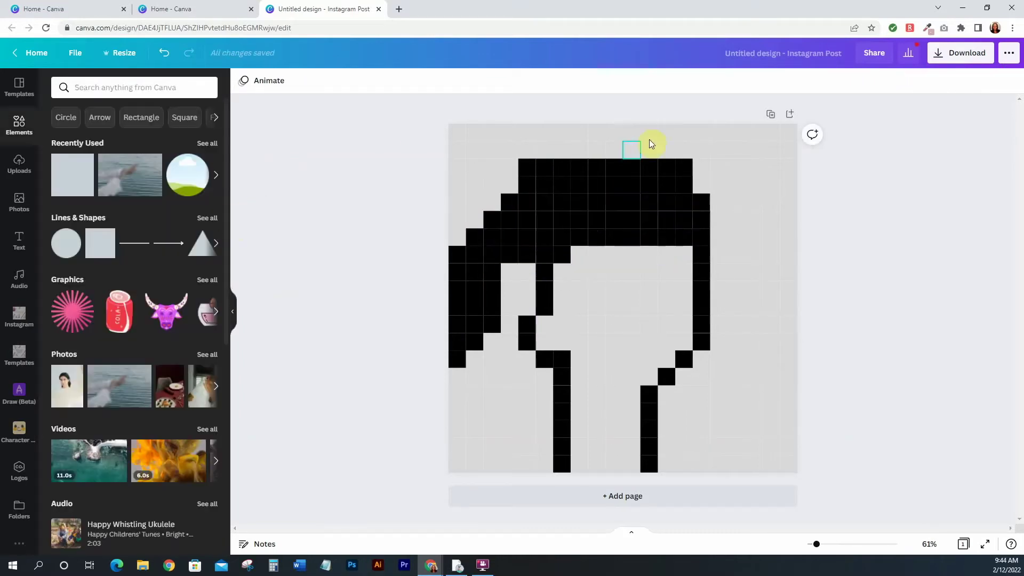
click(687, 171)
drag(692, 193, 674, 314)
key(ctrl+z)
Duplicate a black hair tile and place the copies inside the face as facial features
click(685, 169)
key(ctrl+d)
drag(698, 201, 621, 315)
key(ctrl+v)
key(ctrl+v)
drag(699, 208, 679, 425)
key(ctrl+v)
click(946, 251)
click(631, 324)
Lower the right jawline by one grid cell and complete the mouth with a row of black tiles
click(684, 359)
click(665, 382)
click(649, 394)
click(657, 360)
click(662, 360)
drag(673, 387, 652, 386)
key(ctrl+v)
drag(698, 203, 638, 385)
click(901, 295)
Select the block of gray tiles in the neck and fill it with a custom brown skin color
click(586, 259)
click(889, 240)
drag(571, 479, 641, 366)
click(244, 81)
click(62, 136)
drag(87, 227, 80, 228)
drag(197, 186, 200, 195)
click(77, 227)
click(200, 189)
click(826, 307)
Fill the remaining gray column of neck tiles with the brown skin color
drag(581, 477, 562, 368)
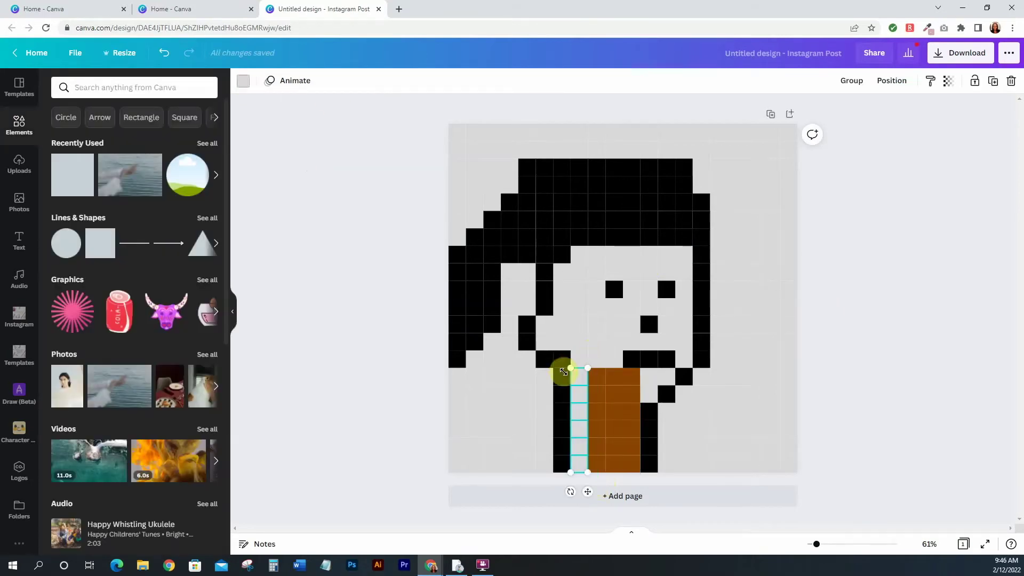
click(243, 80)
click(91, 136)
click(314, 237)
Select the remaining gray tiles inside the face, jaw and ear outline and color them skin brown
click(645, 396)
shift+click(584, 359)
shift+click(614, 359)
shift+click(661, 376)
shift+click(686, 356)
shift+click(648, 342)
shift+click(597, 342)
shift+click(544, 342)
drag(558, 326, 613, 272)
click(243, 81)
click(113, 144)
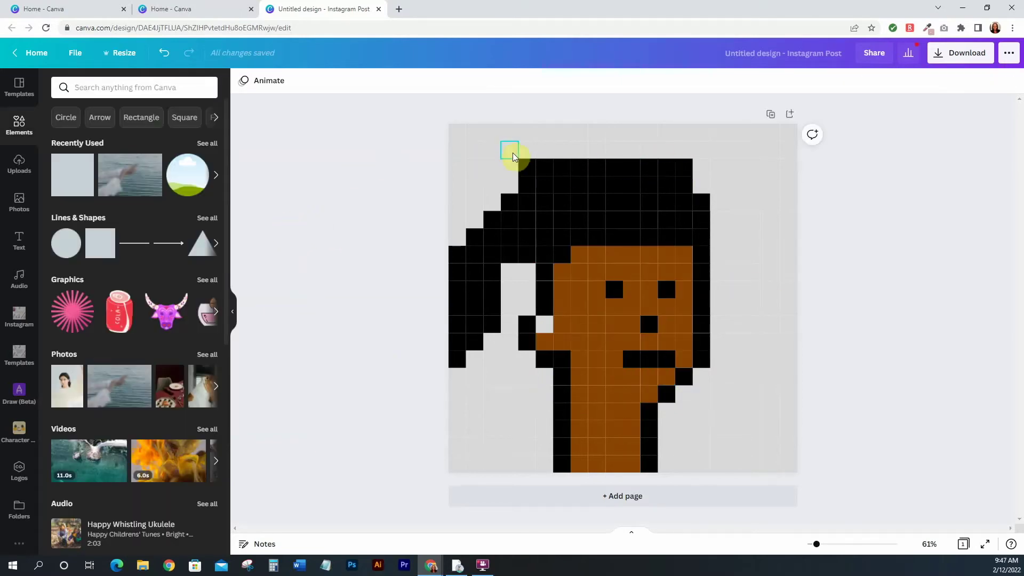
Lower the top of the hair by recoloring its uppermost row of black tiles to the background gray
click(525, 166)
shift+click(683, 167)
shift+click(669, 166)
click(243, 81)
click(150, 140)
click(313, 212)
Color the last gray tile beside the ear skin brown
click(546, 325)
click(243, 80)
click(120, 136)
click(350, 290)
Color the row of tiles across the lower neck light orange as a choker
click(579, 446)
shift+click(633, 447)
click(243, 81)
click(92, 313)
click(320, 225)
Color three hair tiles above the ponytail light orange to start the hair tie
click(527, 202)
click(243, 81)
click(91, 312)
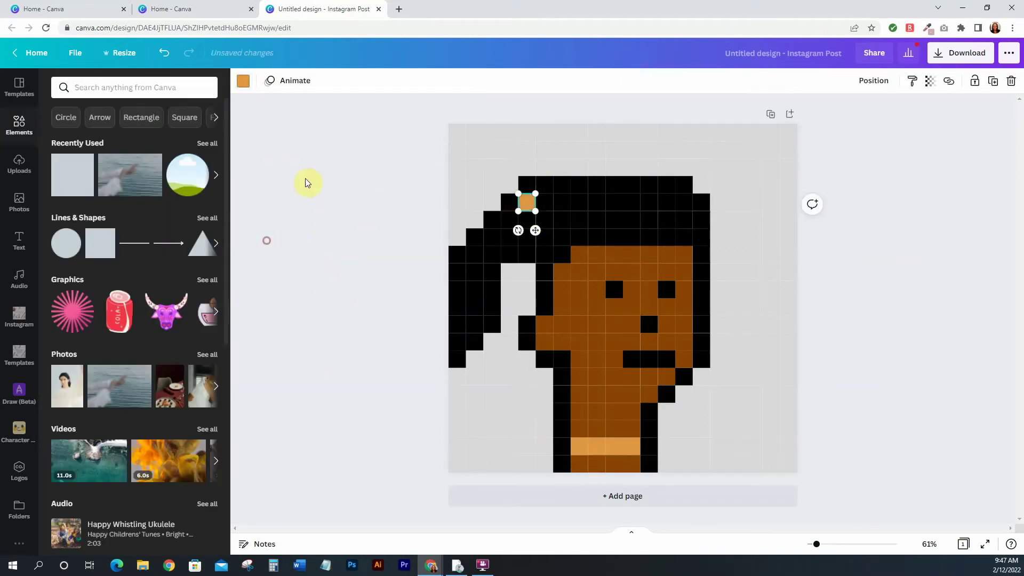
click(266, 241)
click(526, 185)
click(243, 81)
click(177, 136)
click(510, 203)
click(243, 80)
click(177, 137)
Extend the hair tie by coloring two diagonal hair tiles and two outer gray tiles light orange
click(544, 219)
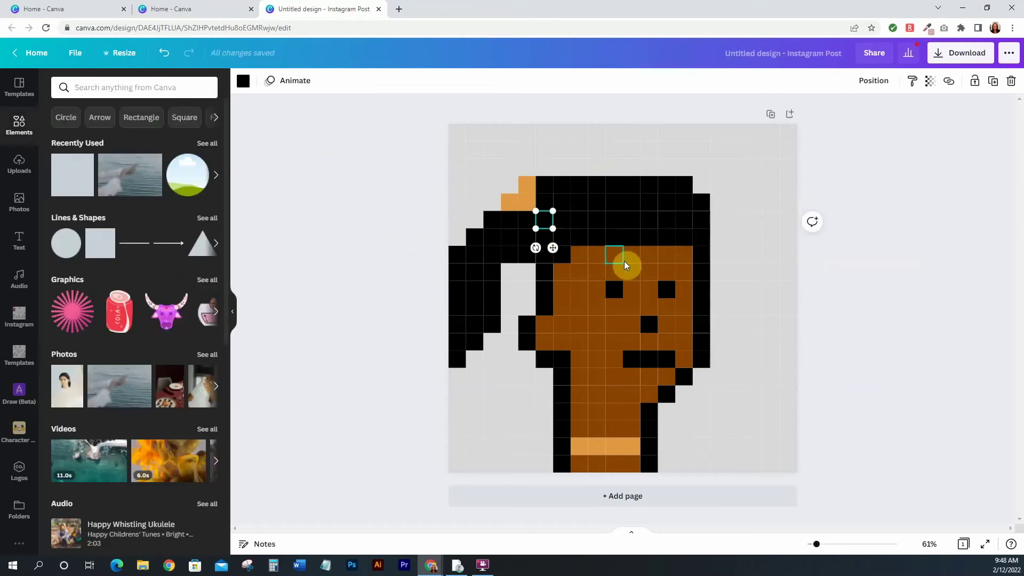
shift+click(566, 242)
click(243, 81)
click(177, 137)
click(287, 208)
click(527, 167)
shift+click(494, 201)
click(243, 80)
click(177, 137)
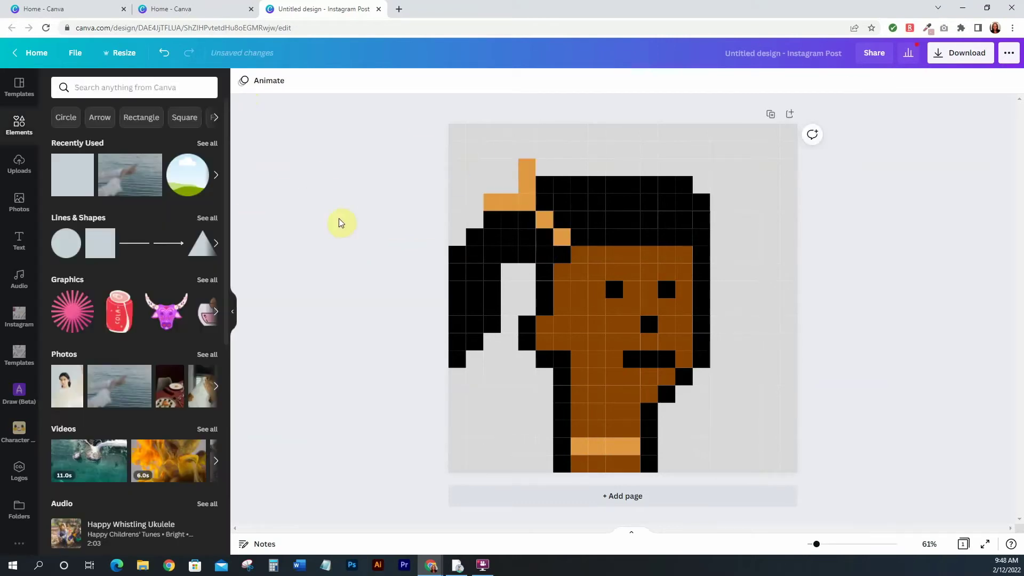
Round the upper right corner of the hair by coloring two corner tiles background gray
click(701, 200)
click(243, 81)
click(91, 137)
click(296, 193)
click(683, 184)
click(243, 81)
click(91, 136)
click(295, 174)
Taper the ponytail by coloring two tiles on its lower right edge background gray
click(492, 324)
click(243, 80)
click(148, 137)
click(338, 342)
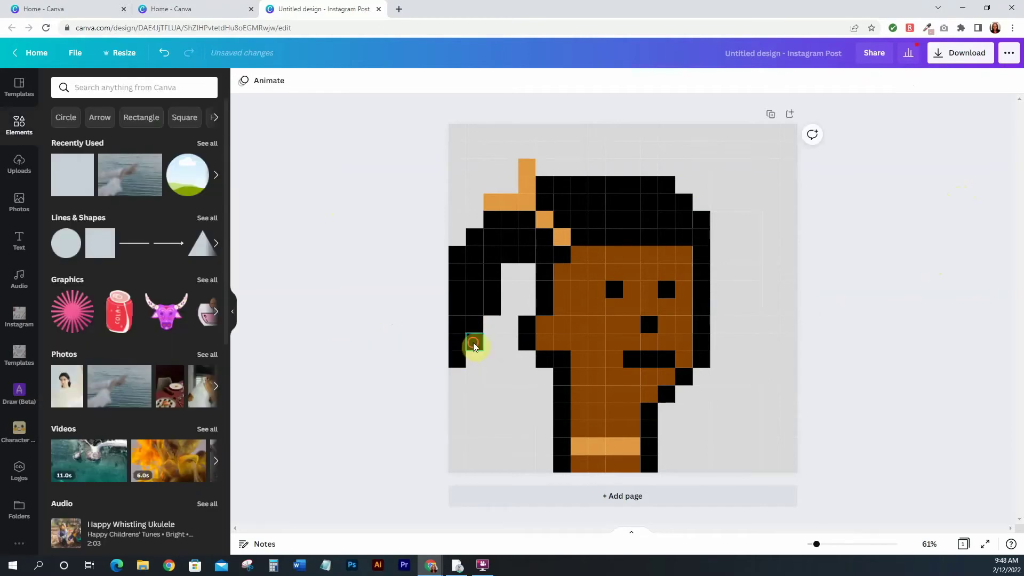
click(472, 343)
click(243, 80)
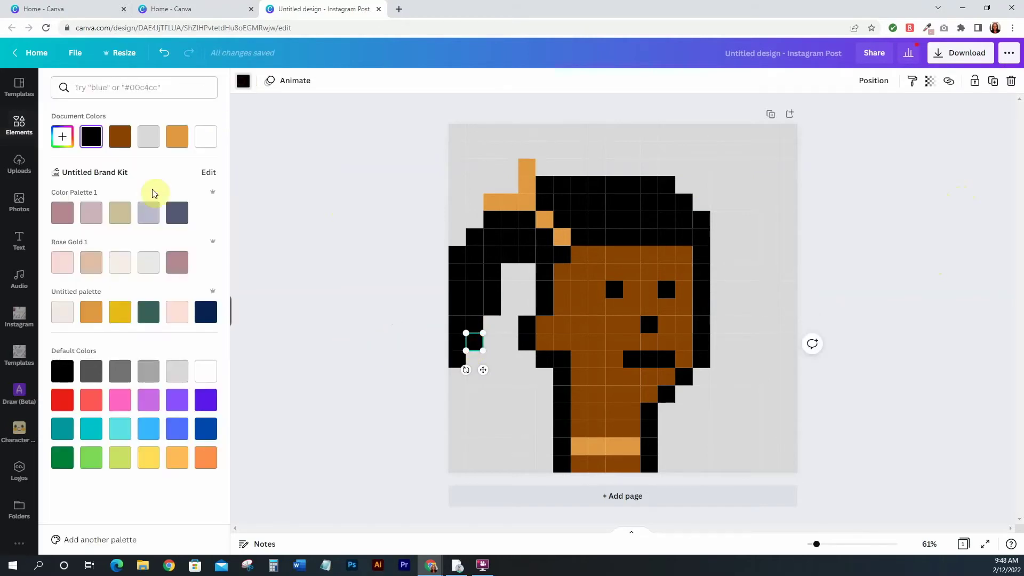
click(153, 142)
click(315, 222)
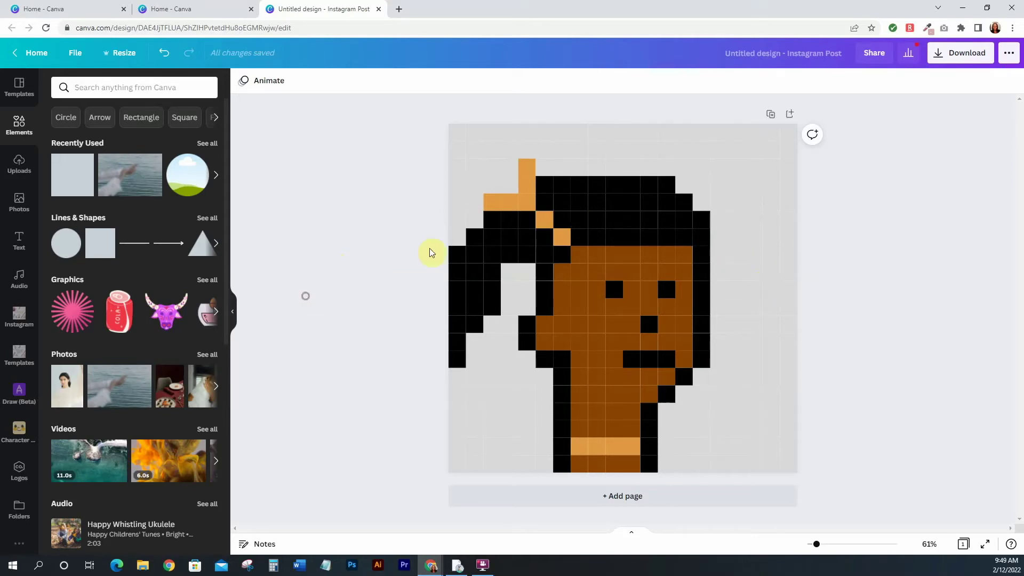
Color two gray tiles along the ponytail's inner edge black and the outline tile below the ear skin brown
click(510, 273)
click(244, 80)
click(376, 302)
click(509, 289)
click(244, 80)
click(293, 210)
click(562, 358)
click(308, 344)
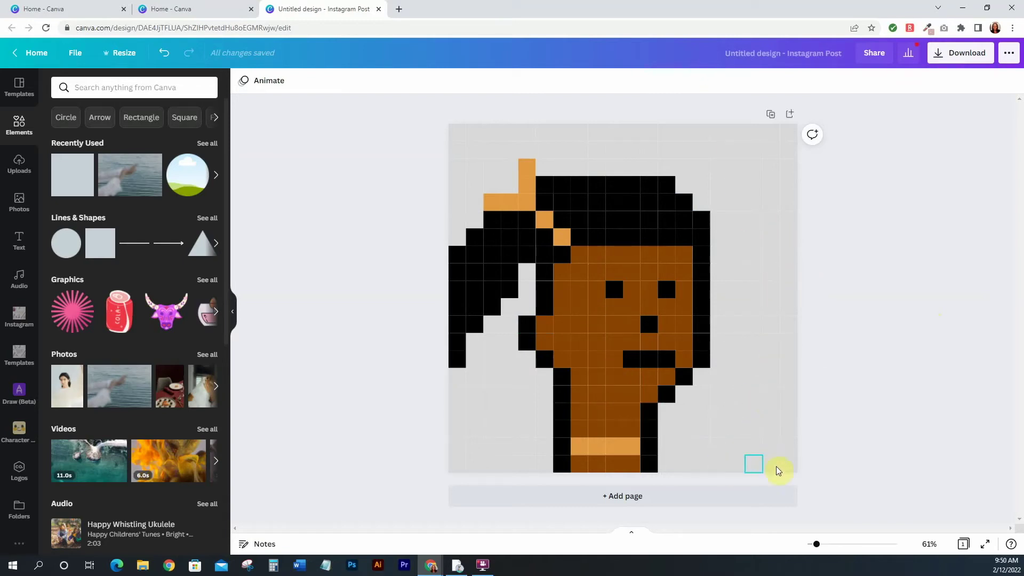
Delete the gray background tiles to the right of the head and neck
drag(811, 472, 709, 117)
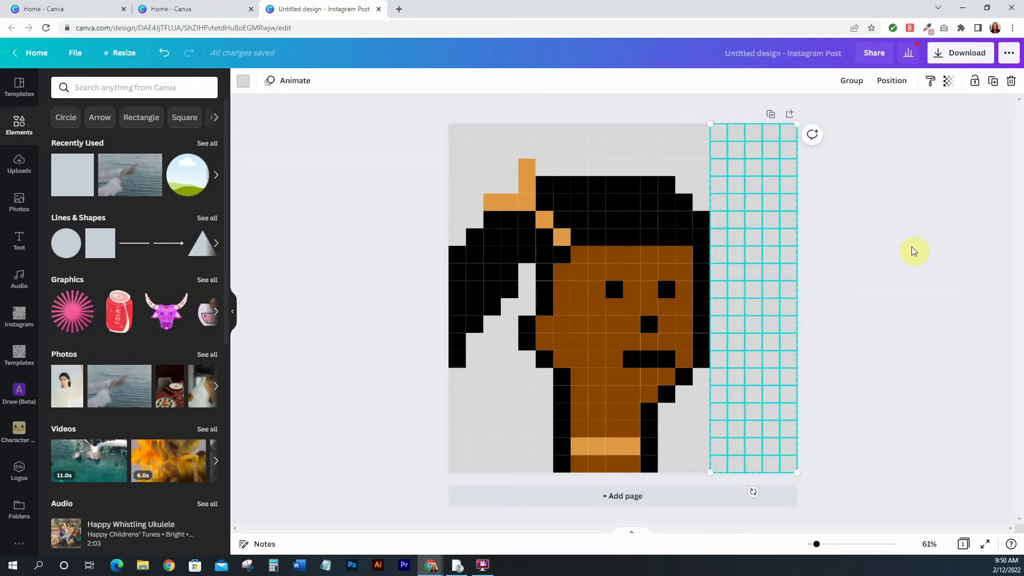
key(Delete)
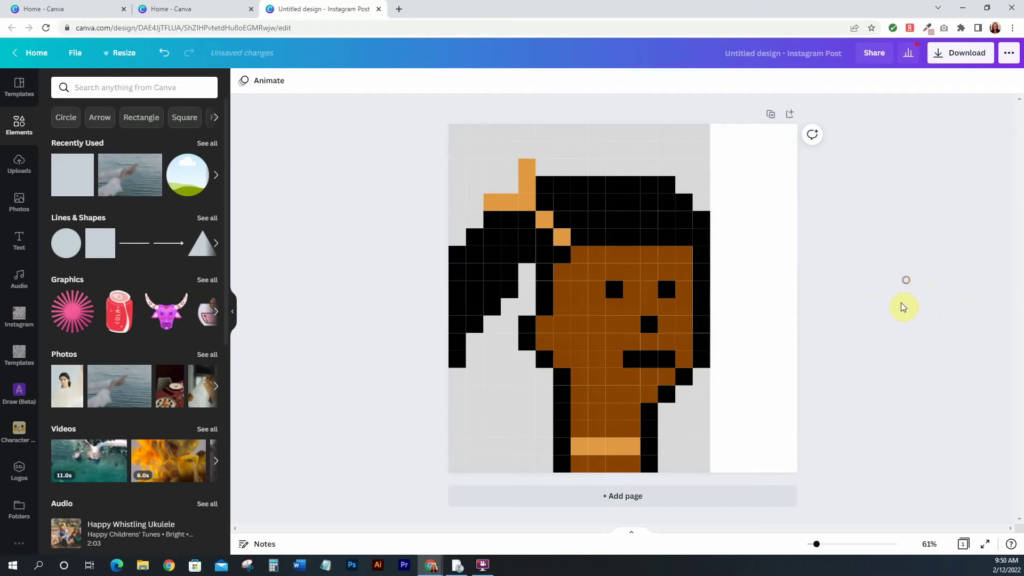
drag(684, 467, 694, 372)
key(Delete)
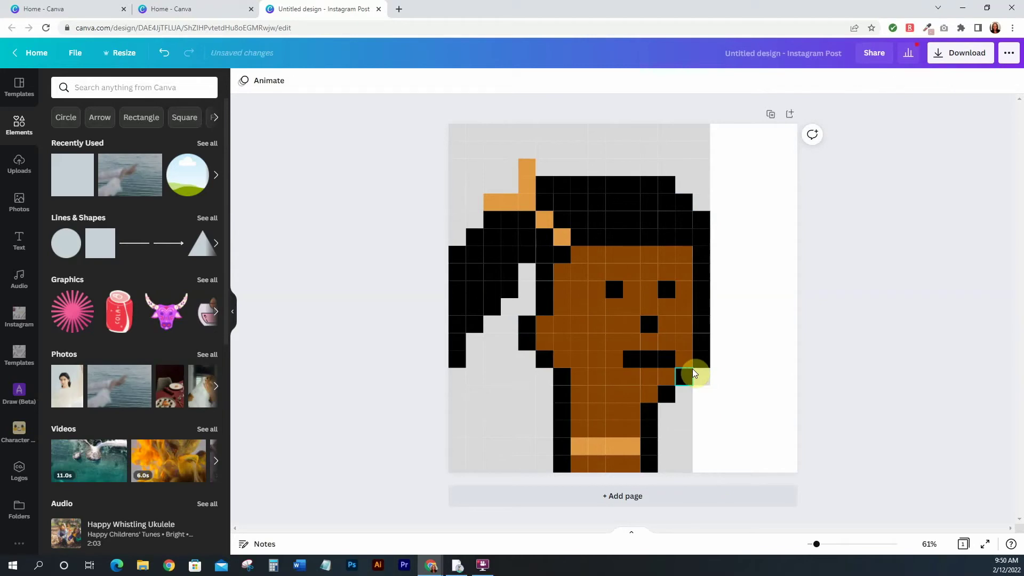
drag(654, 481, 763, 398)
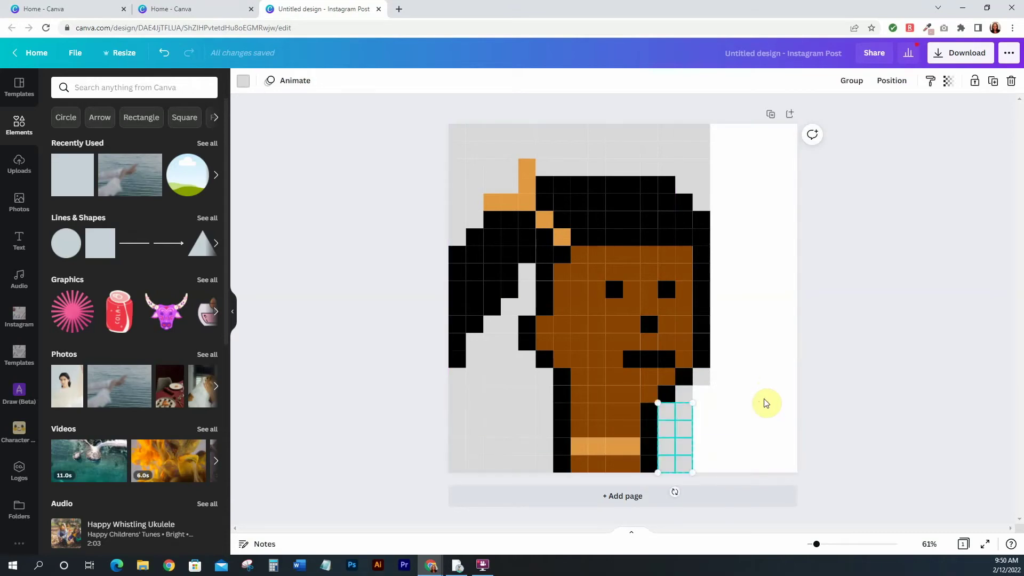
key(Delete)
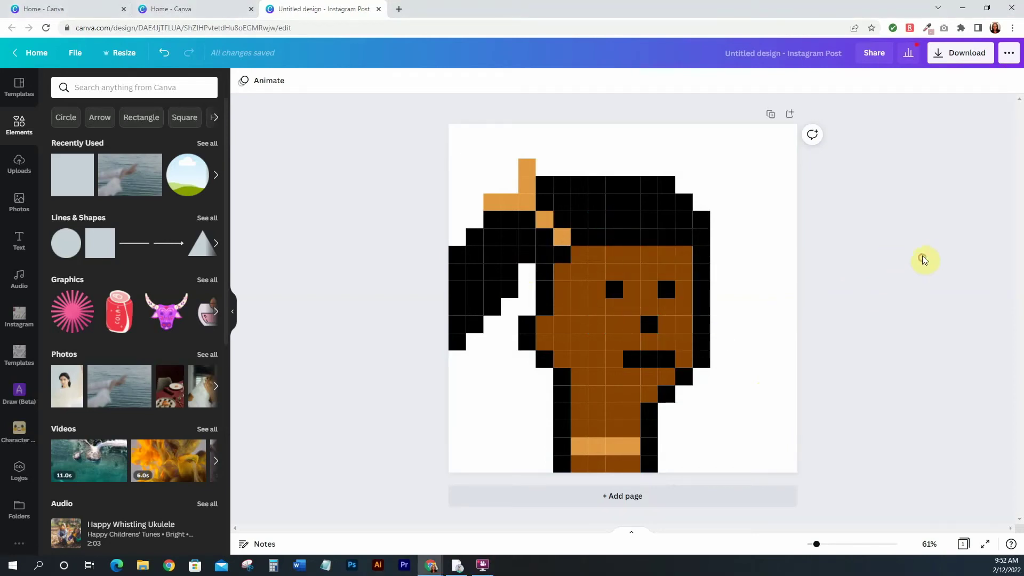
Duplicate the finished portrait page
click(771, 116)
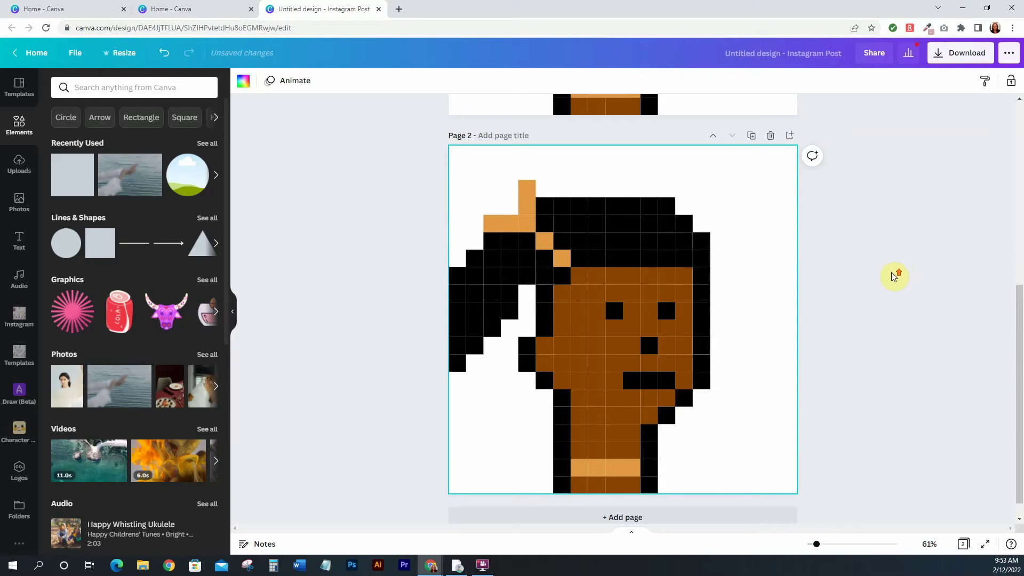
scroll(891, 271, up, 5)
scroll(891, 267, down, 7)
scroll(890, 267, up, 7)
scroll(890, 267, down, 5)
Undo the green background color on page 2
click(297, 187)
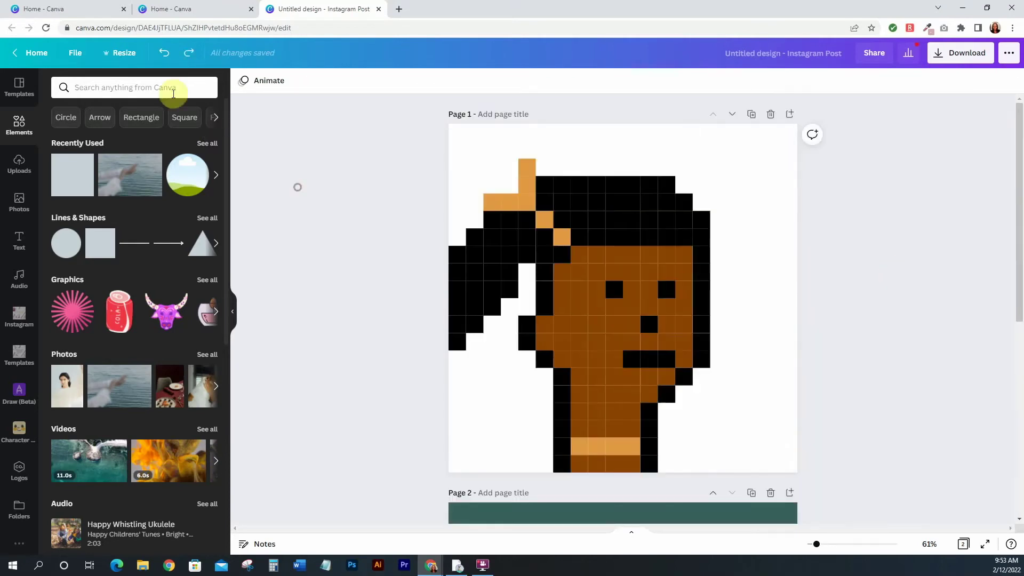
click(164, 53)
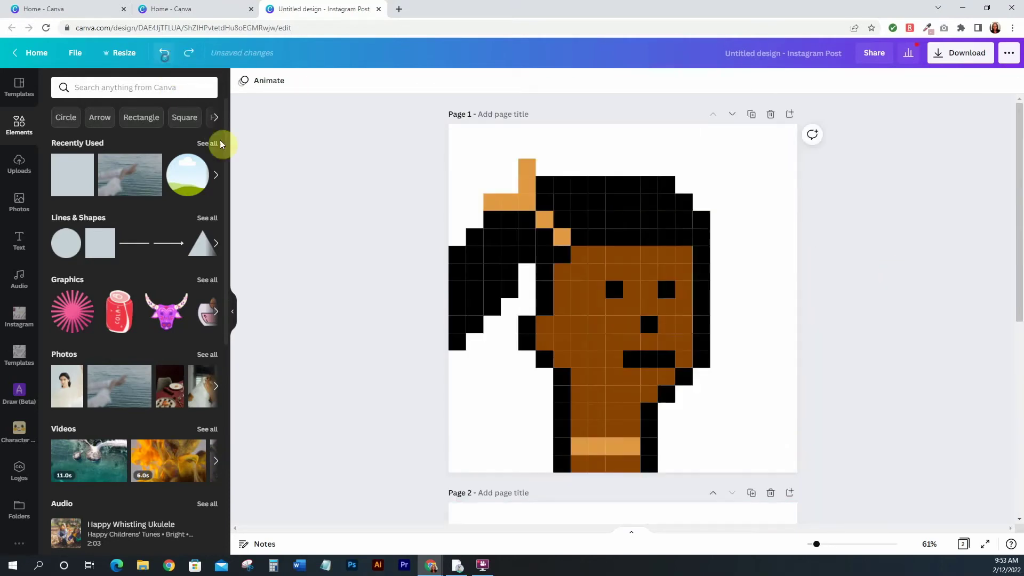
scroll(303, 180, down, 5)
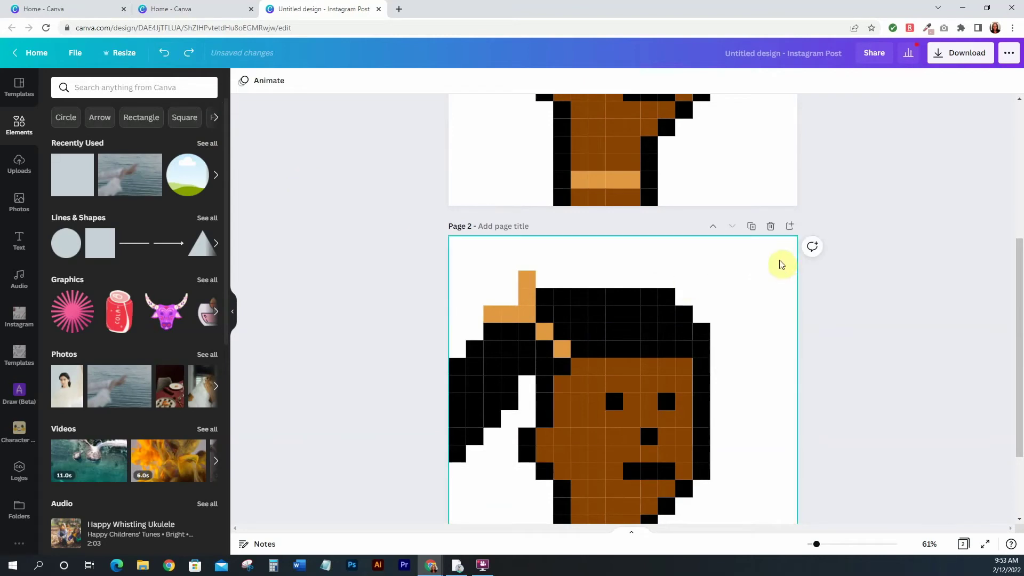
scroll(907, 277, down, 2)
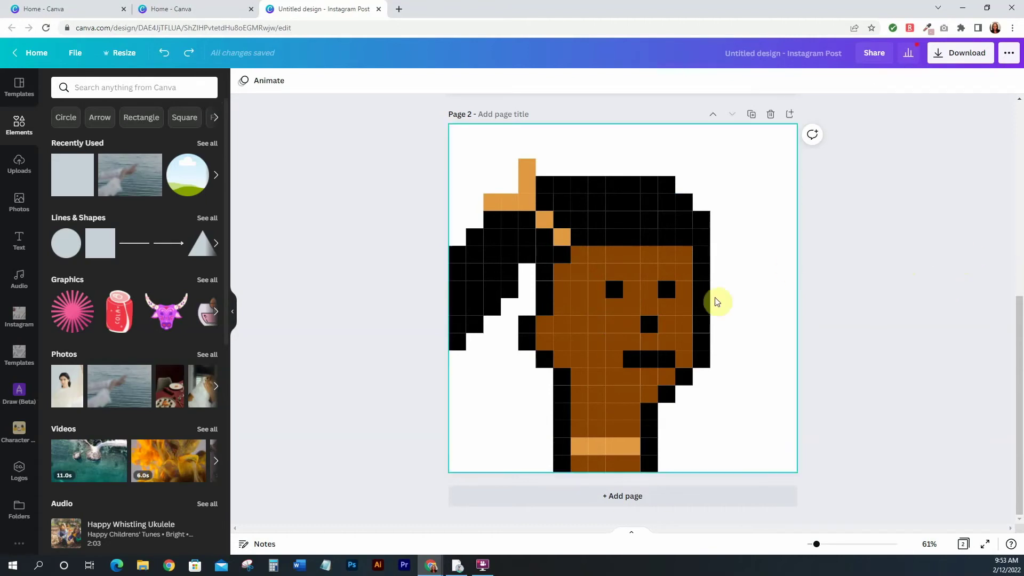
Select the top row of forehead skin tiles on page 2 for recoloring
click(581, 256)
drag(582, 258, 692, 264)
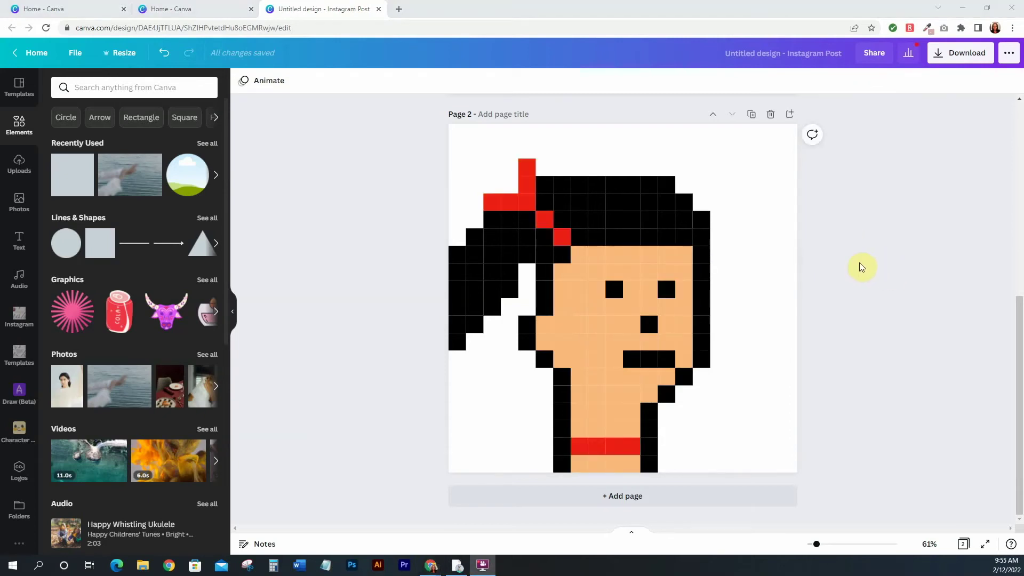
Compare the two portrait versions and check the color choices for a skin tile on page 2
scroll(875, 246, up, 4)
scroll(874, 244, down, 5)
scroll(874, 244, up, 6)
scroll(875, 244, down, 5)
click(579, 255)
click(243, 81)
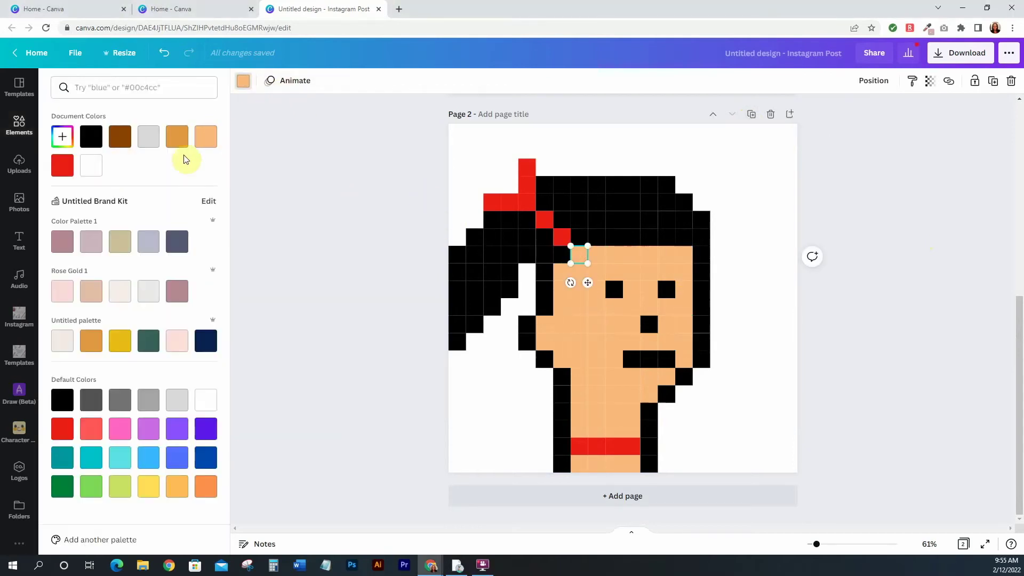
click(243, 81)
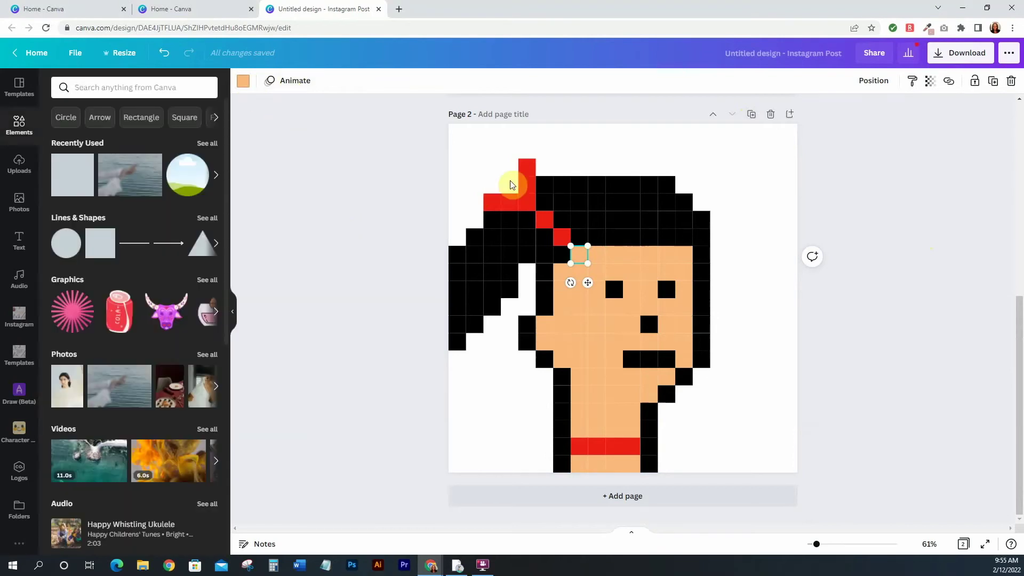
click(898, 262)
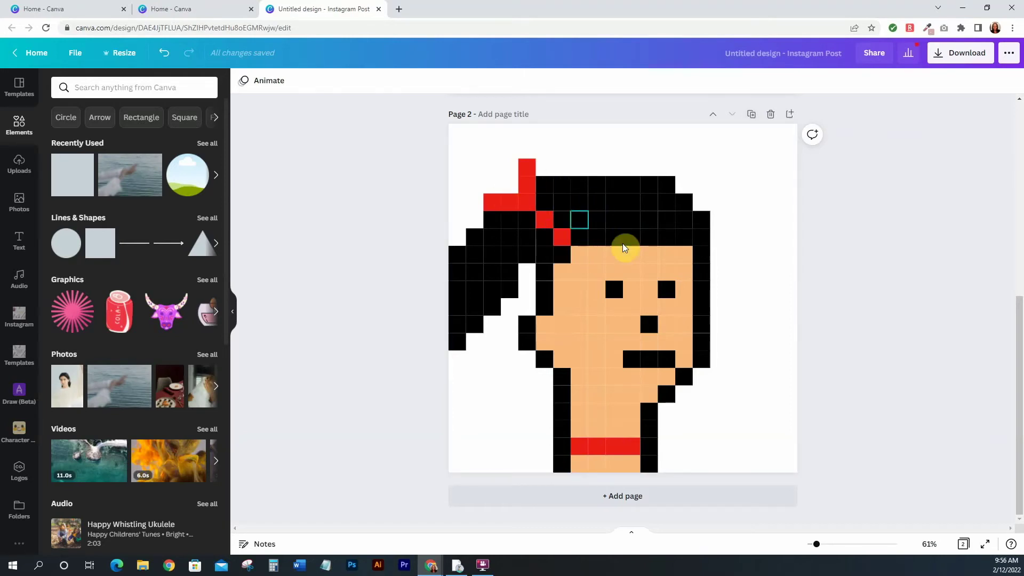
Add a blank third page and set its background to dark blue
click(545, 219)
click(613, 495)
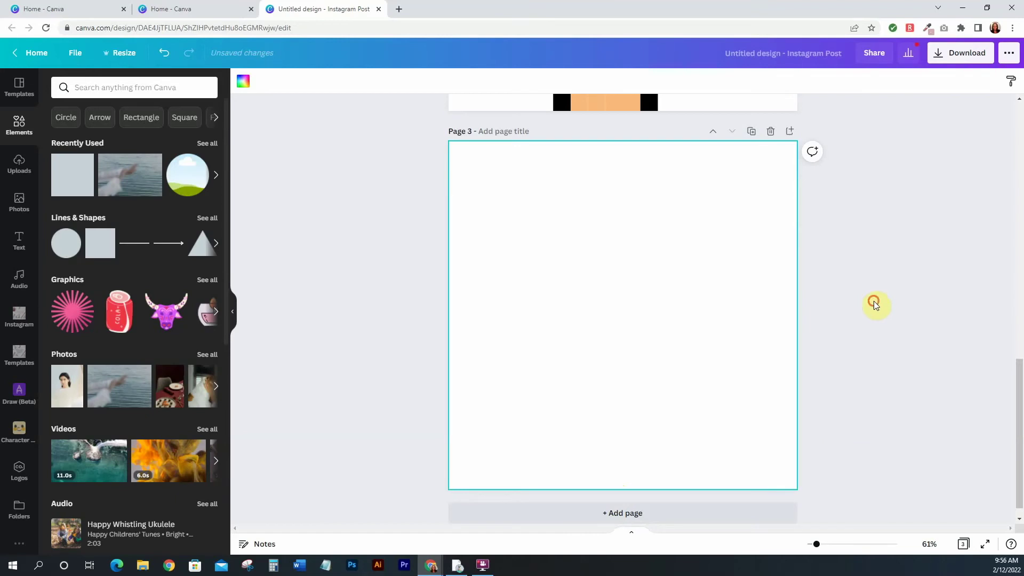
click(501, 213)
scroll(324, 237, up, 10)
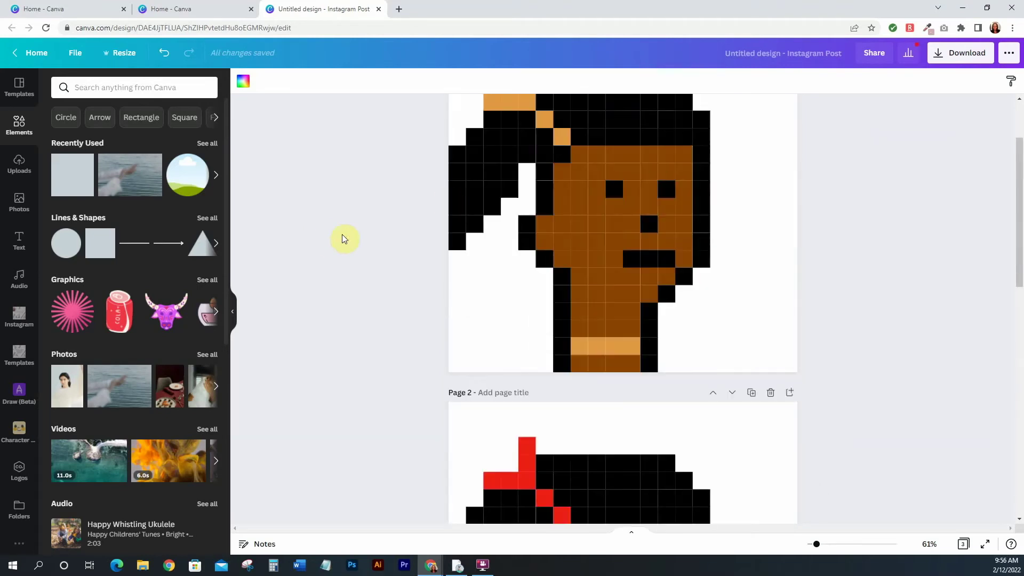
scroll(558, 275, down, 10)
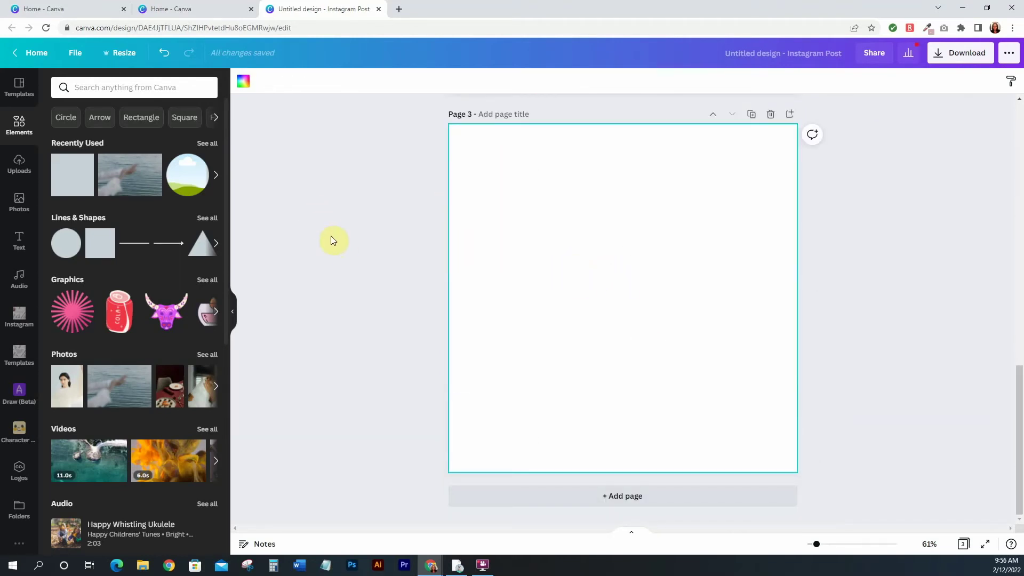
click(243, 81)
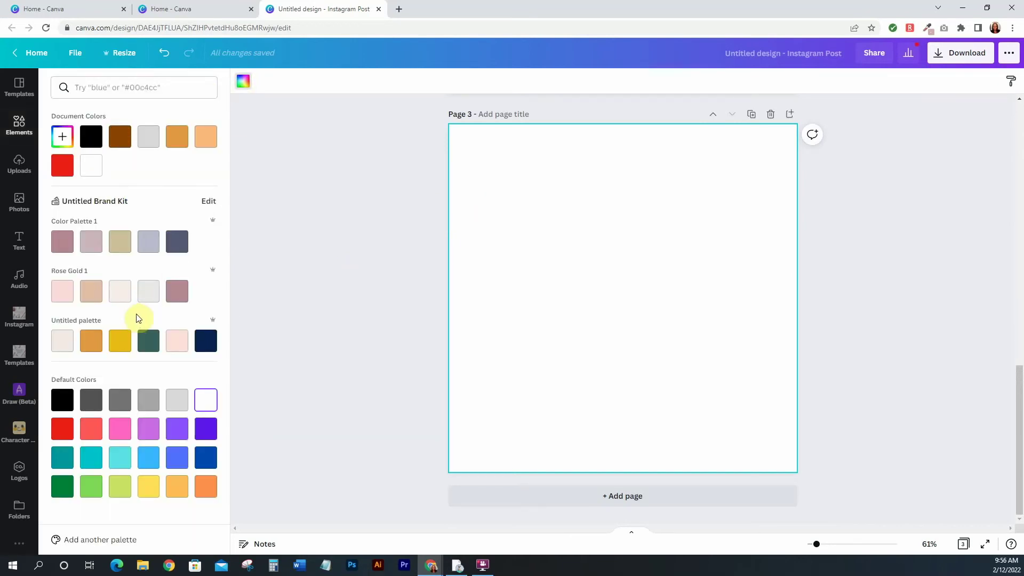
click(206, 457)
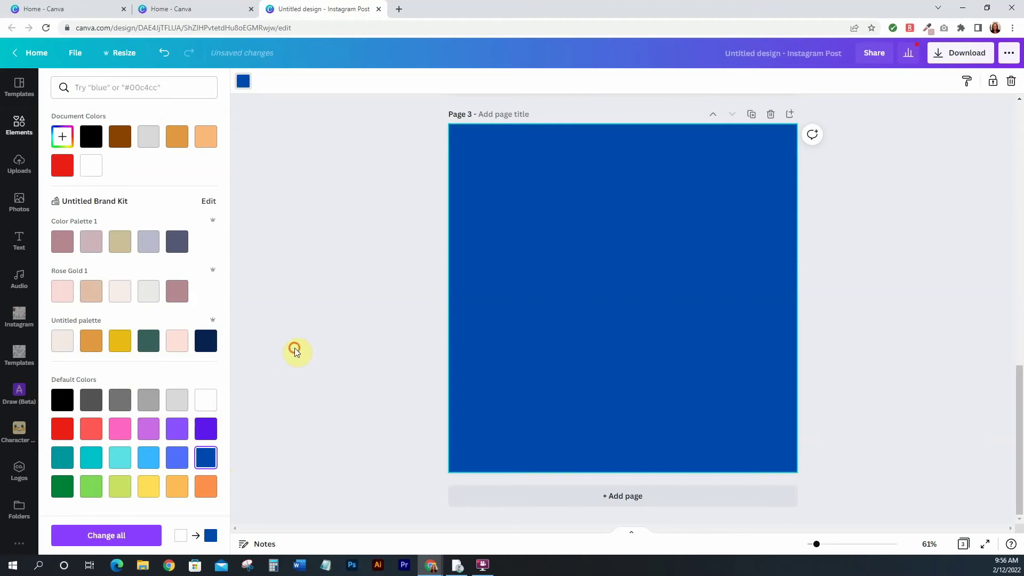
click(294, 368)
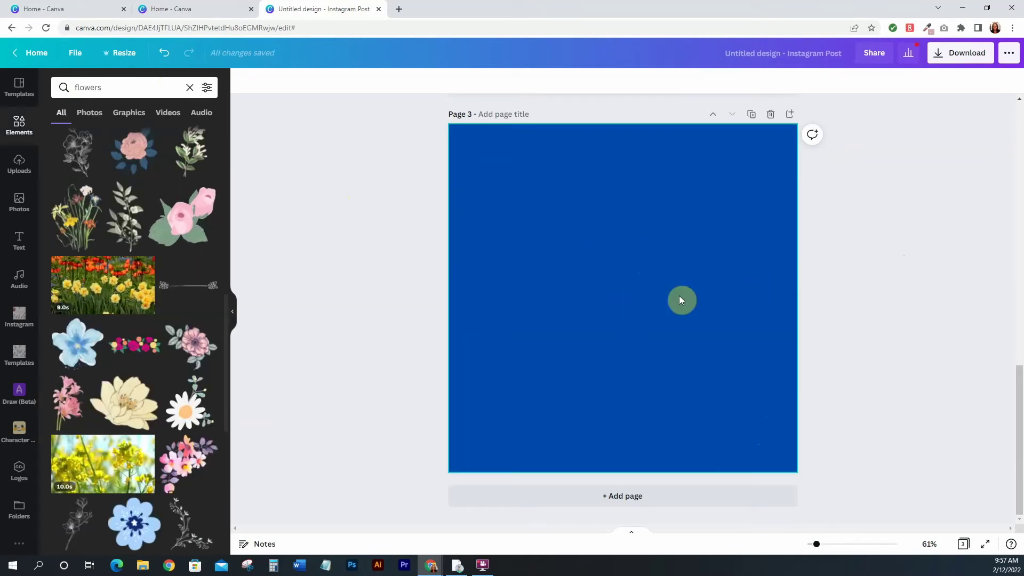
Examine the two portrait pages and the blue page to compare their backgrounds and designs
scroll(277, 304, up, 10)
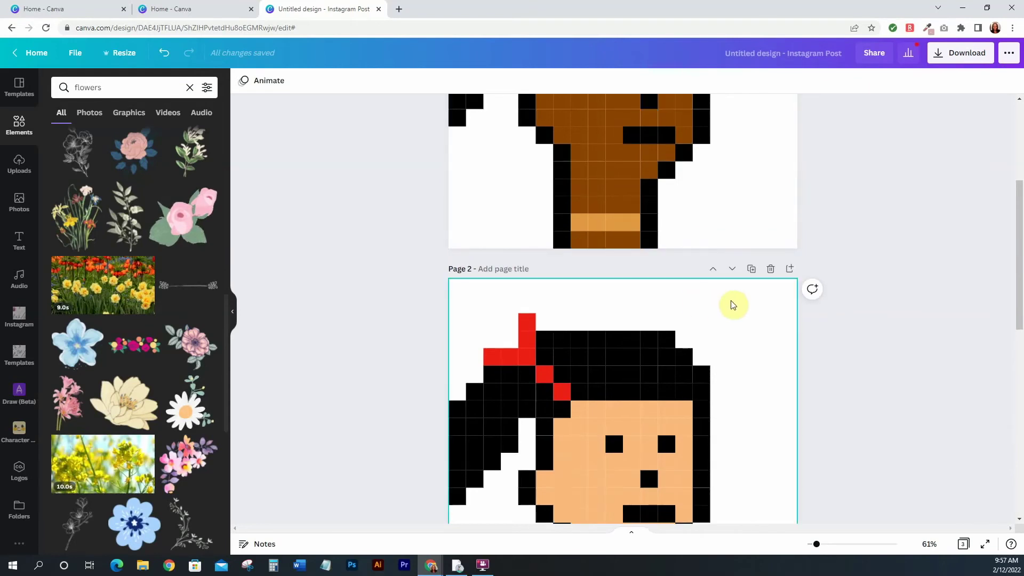
scroll(906, 282, down, 8)
scroll(906, 282, up, 5)
click(738, 155)
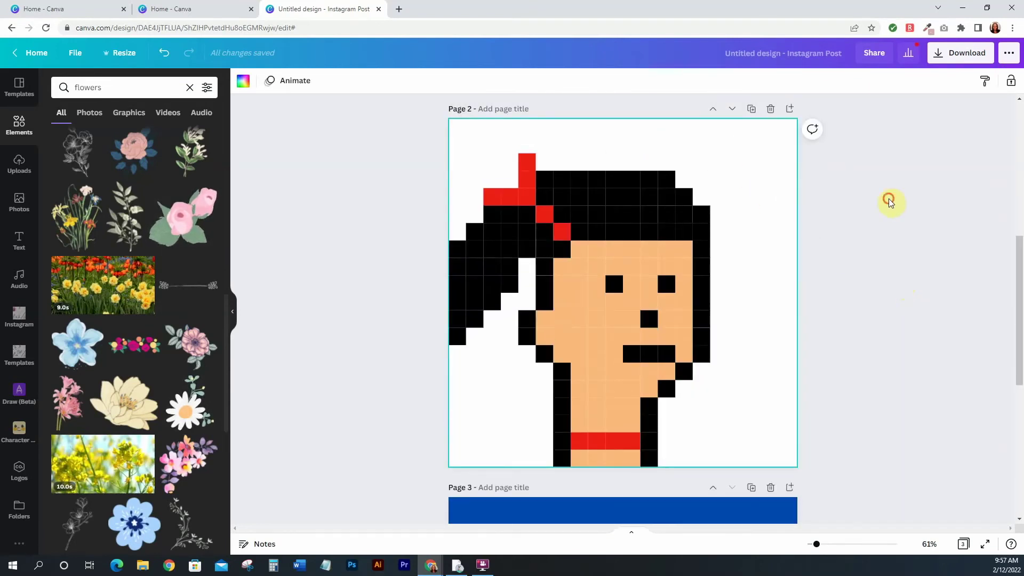
scroll(891, 196, down, 5)
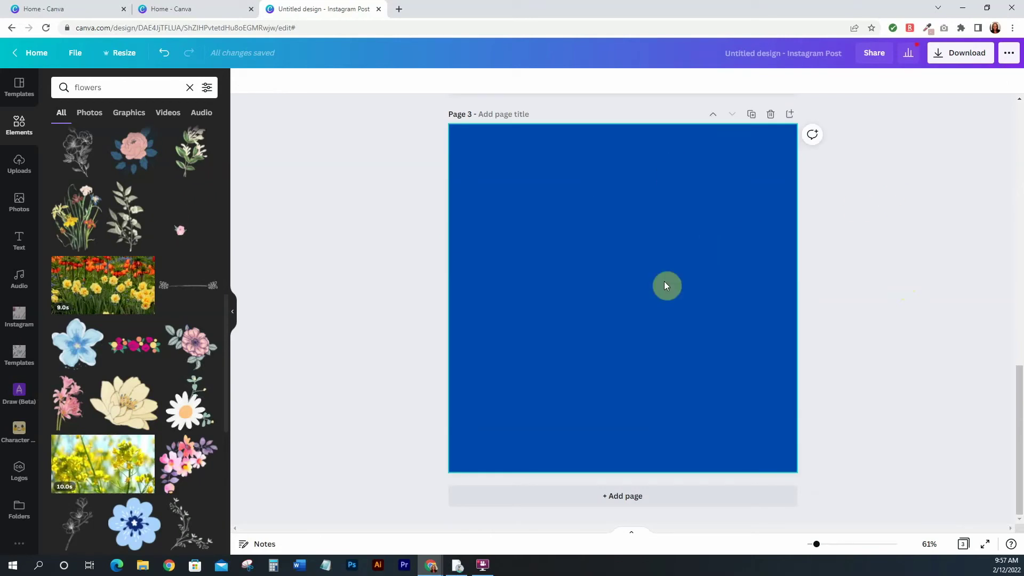
scroll(947, 297, up, 4)
scroll(946, 296, down, 1)
scroll(863, 375, up, 7)
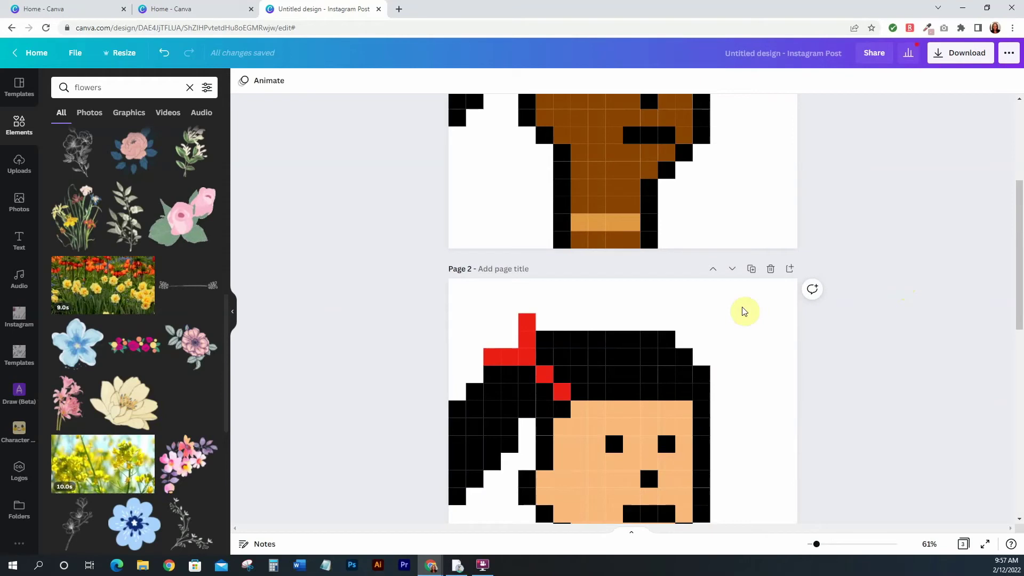
scroll(942, 315, down, 4)
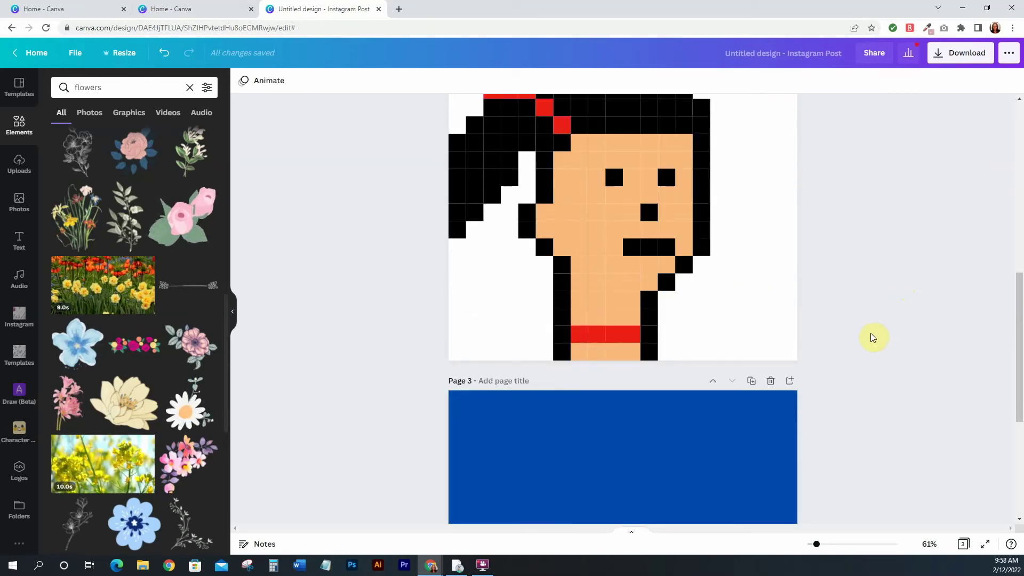
scroll(872, 338, up, 5)
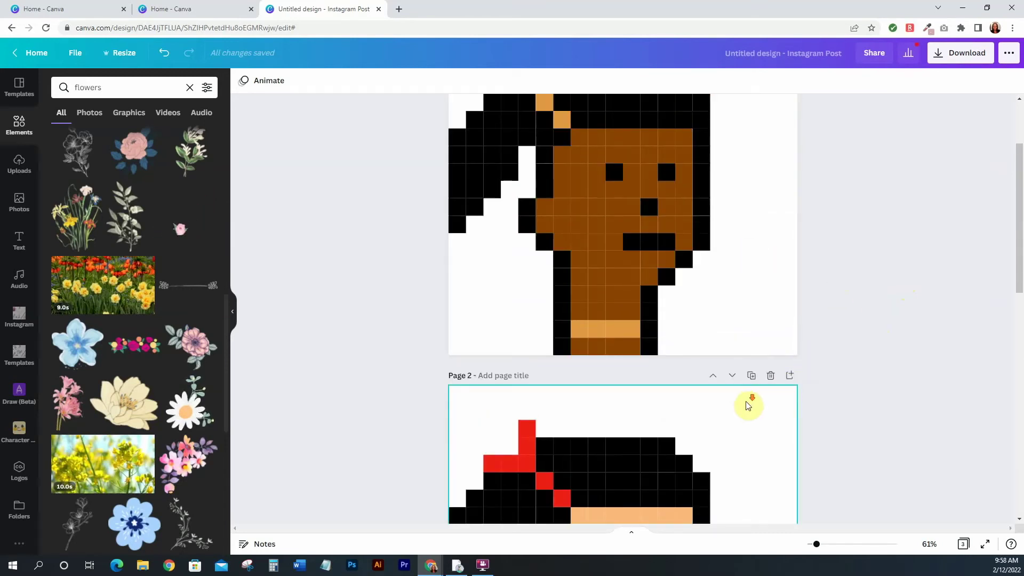
Review the dark blue page 3 against the portraits on pages 1 and 2 to see which parts work as separate layers
scroll(752, 373, down, 8)
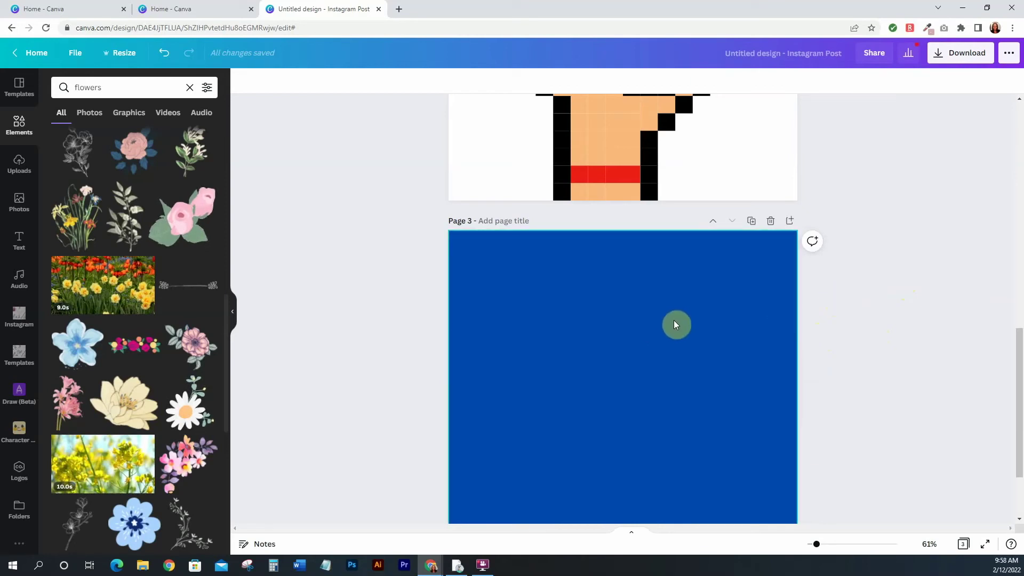
scroll(869, 313, down, 2)
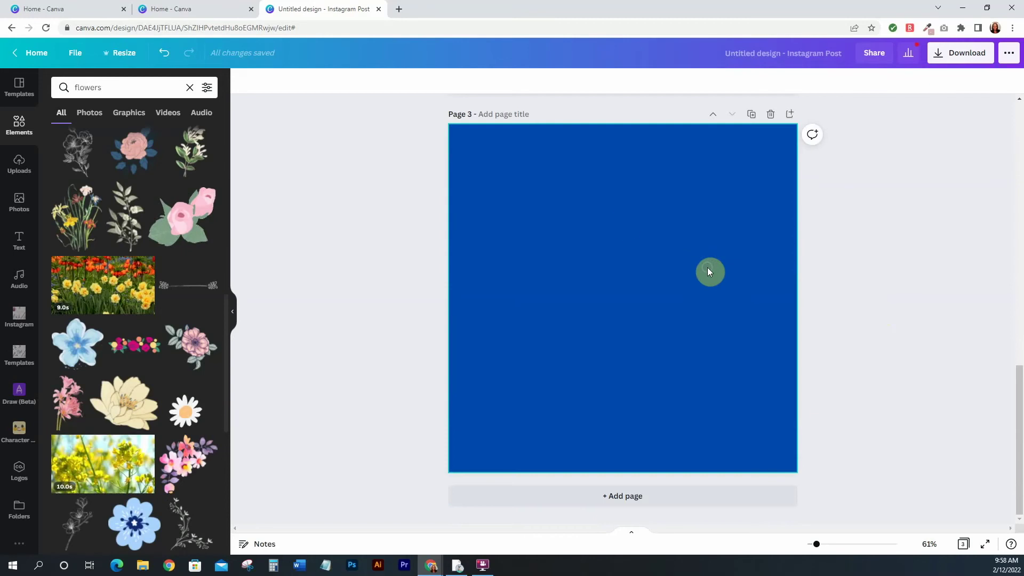
right_click(607, 245)
click(903, 155)
scroll(867, 284, up, 8)
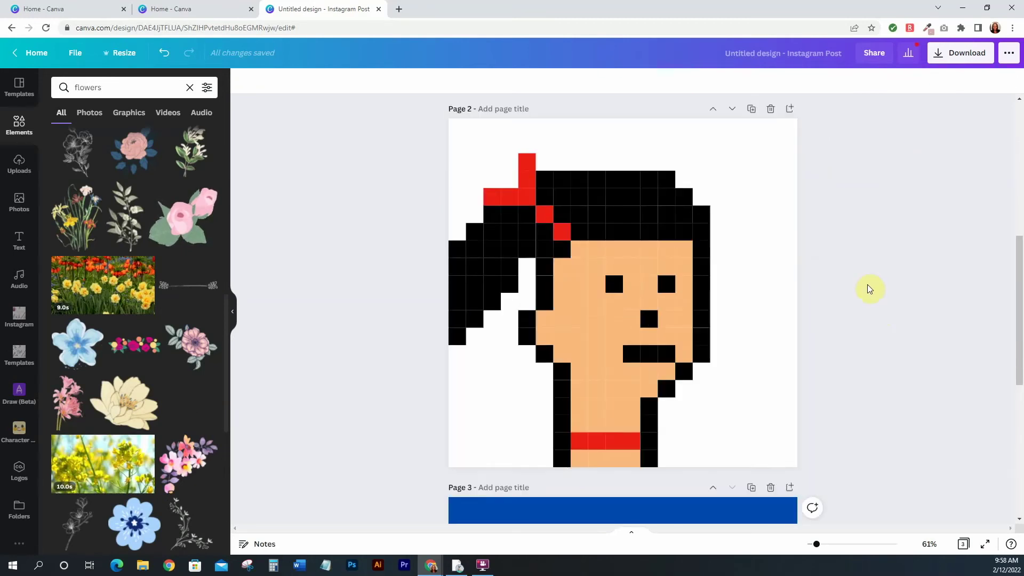
scroll(872, 205, down, 1)
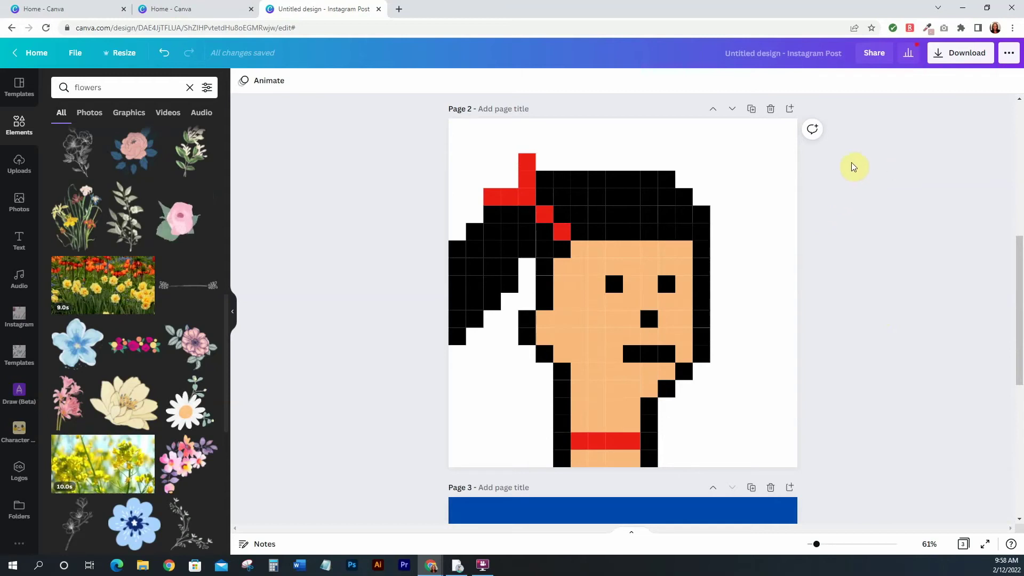
scroll(874, 177, up, 1)
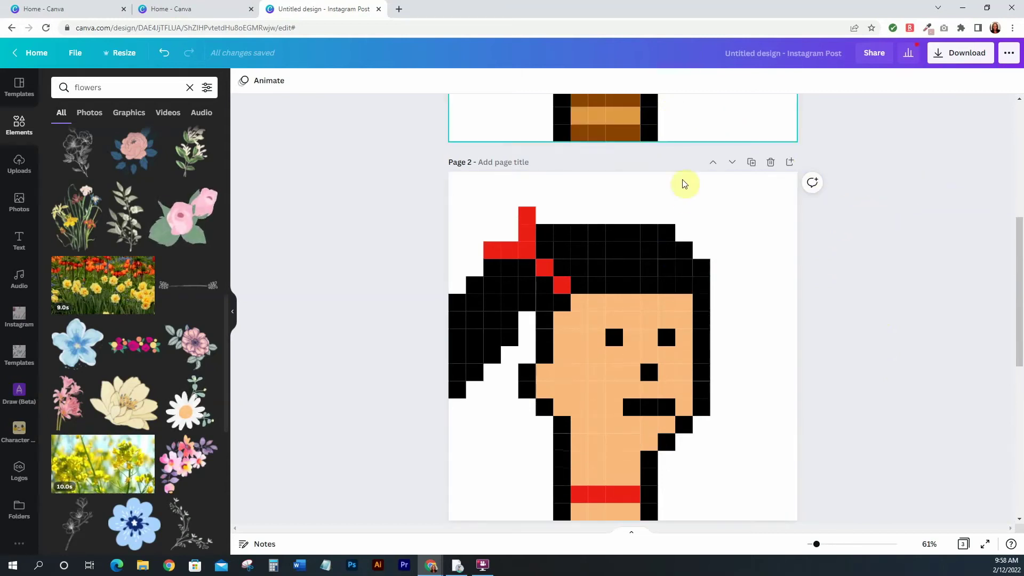
scroll(880, 192, down, 4)
scroll(884, 198, down, 2)
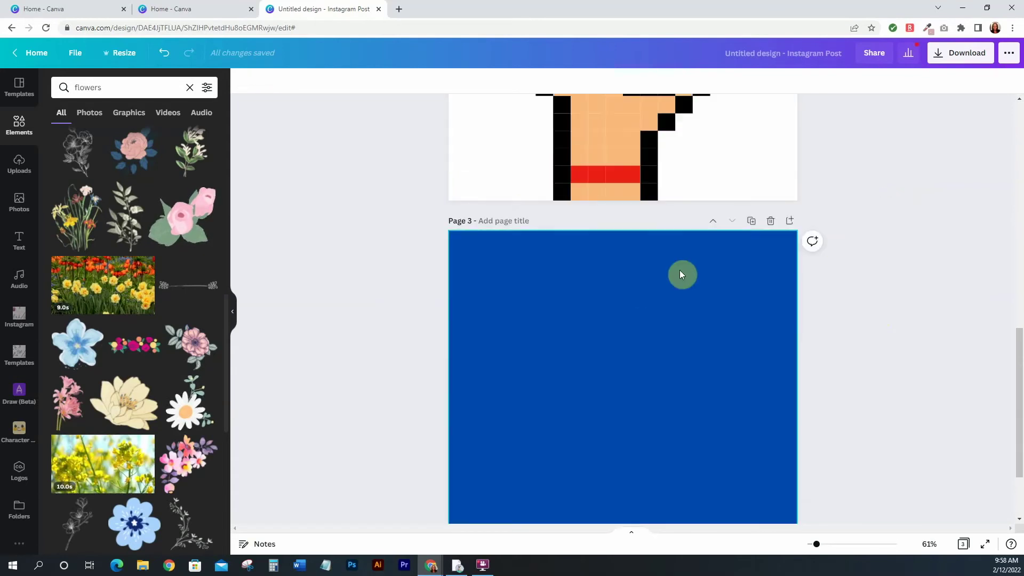
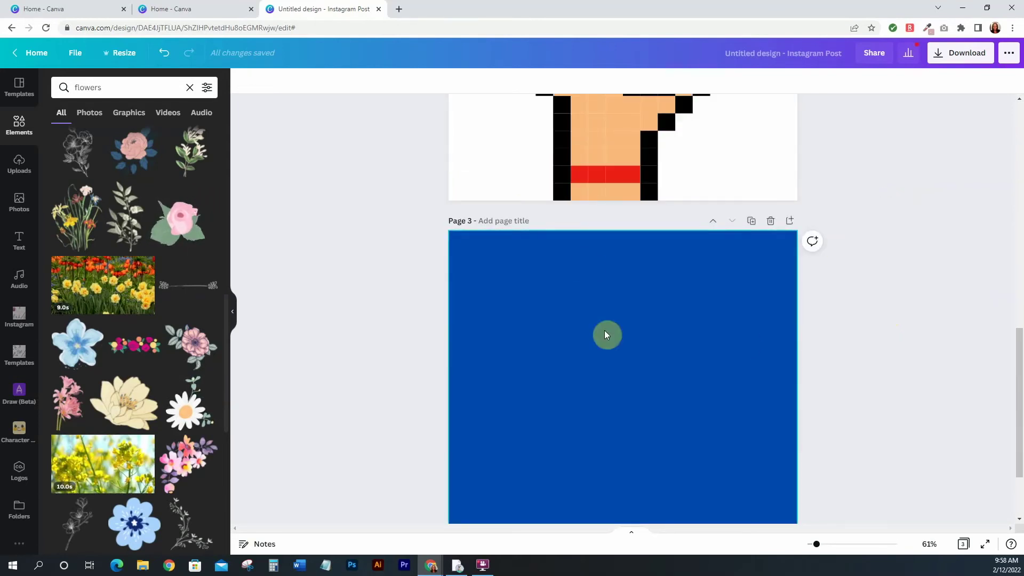
scroll(851, 309, up, 5)
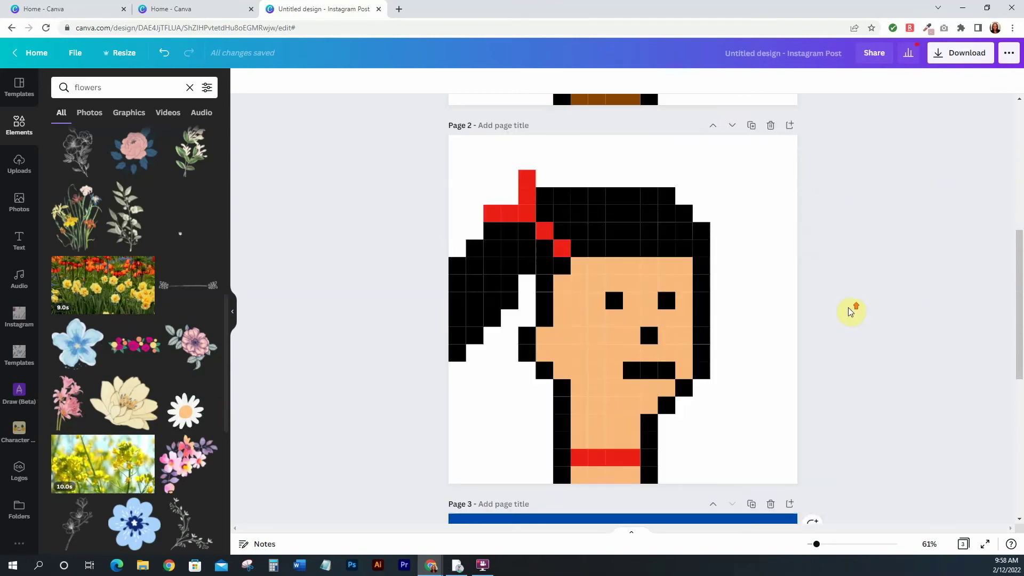
scroll(915, 313, up, 5)
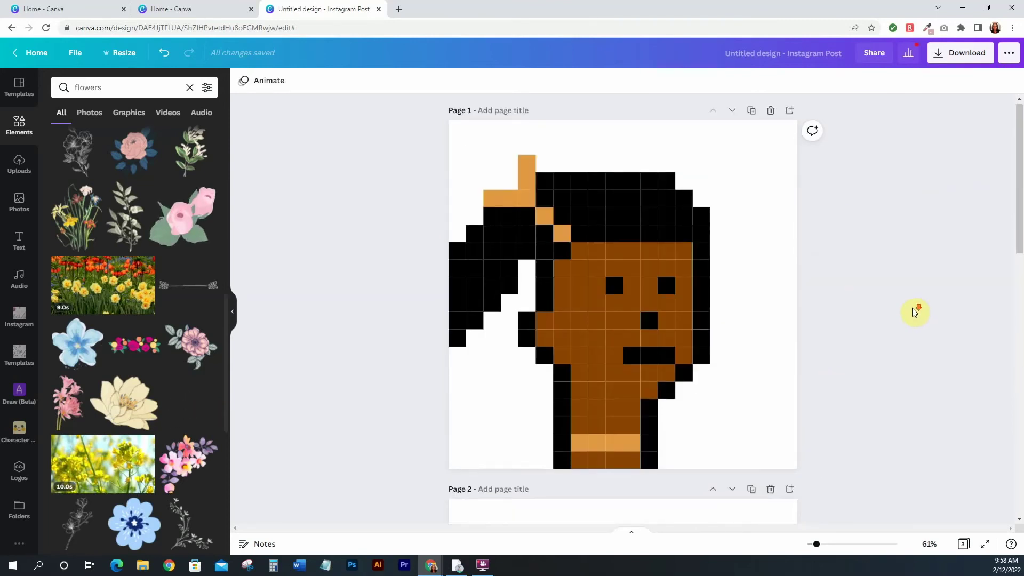
scroll(914, 312, down, 3)
scroll(914, 312, up, 1)
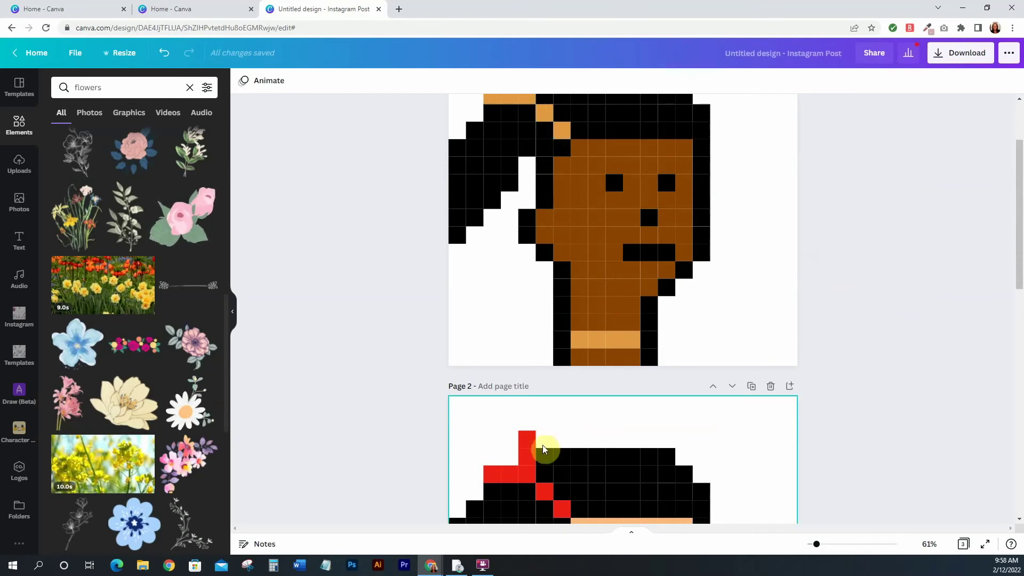
scroll(614, 343, down, 3)
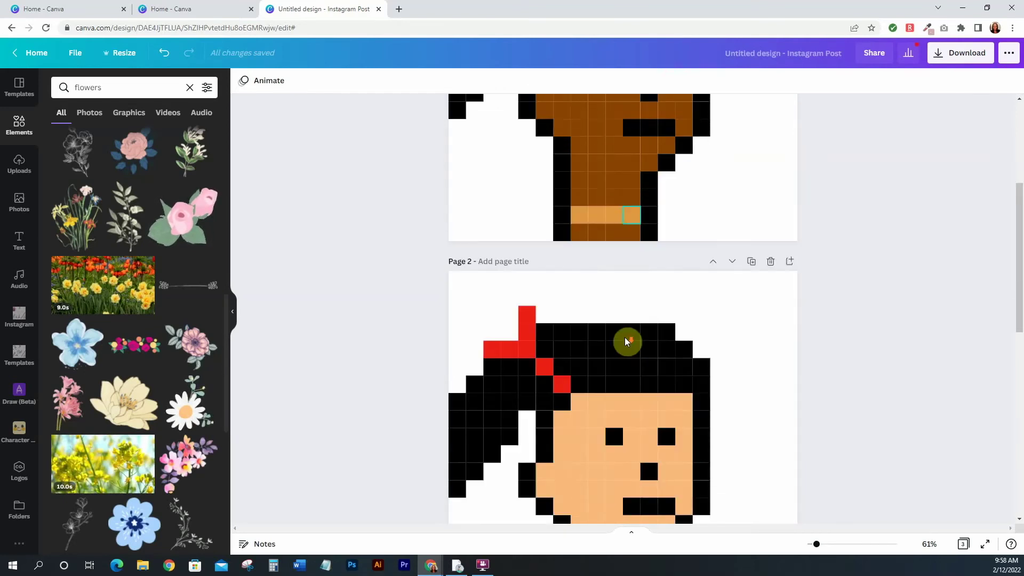
scroll(558, 282, down, 3)
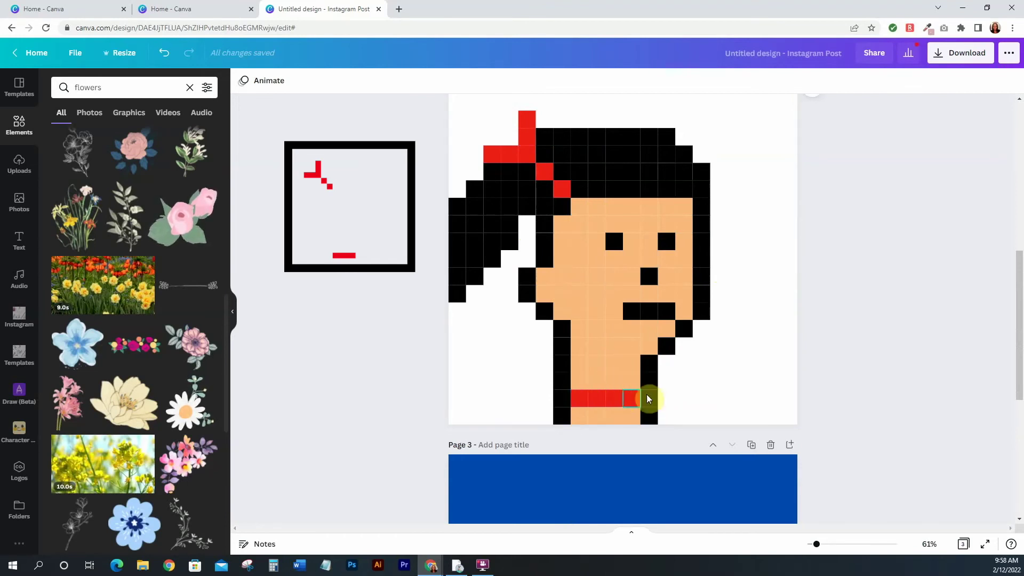
Compare the hair band, skin and neckband tiles of both portraits, along with the plain blue background page
scroll(649, 374, up, 5)
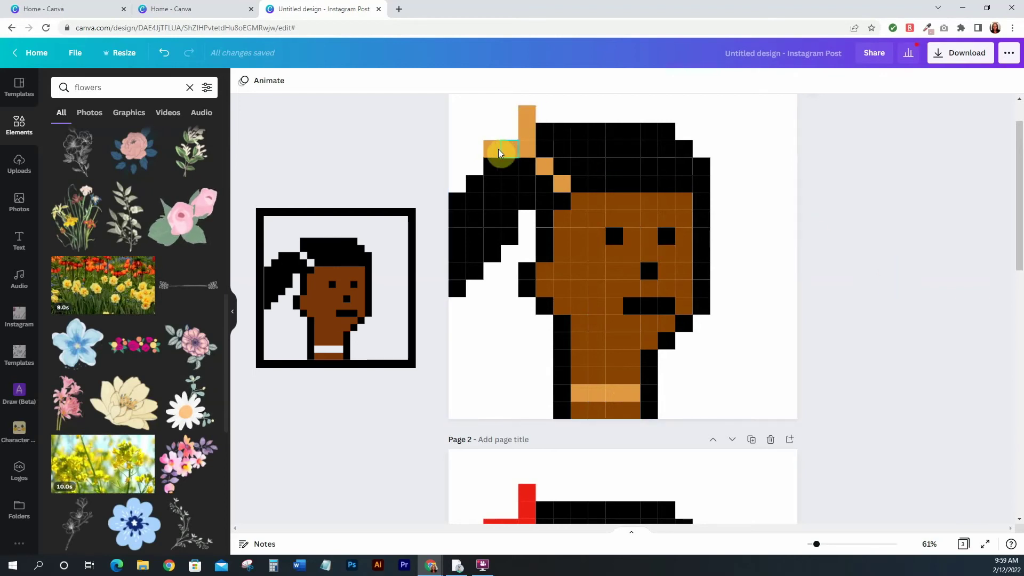
scroll(618, 223, down, 1)
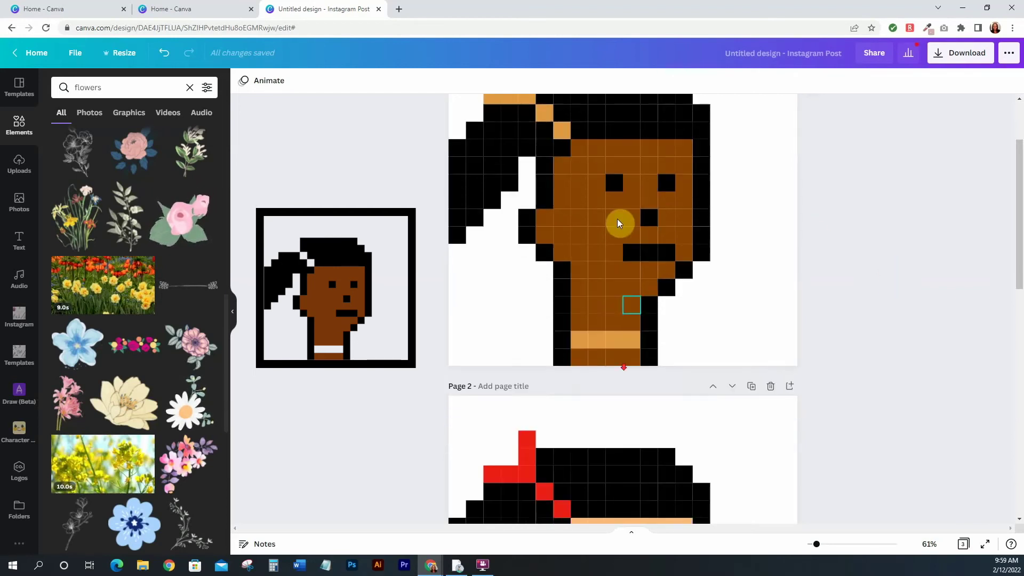
scroll(625, 302, down, 5)
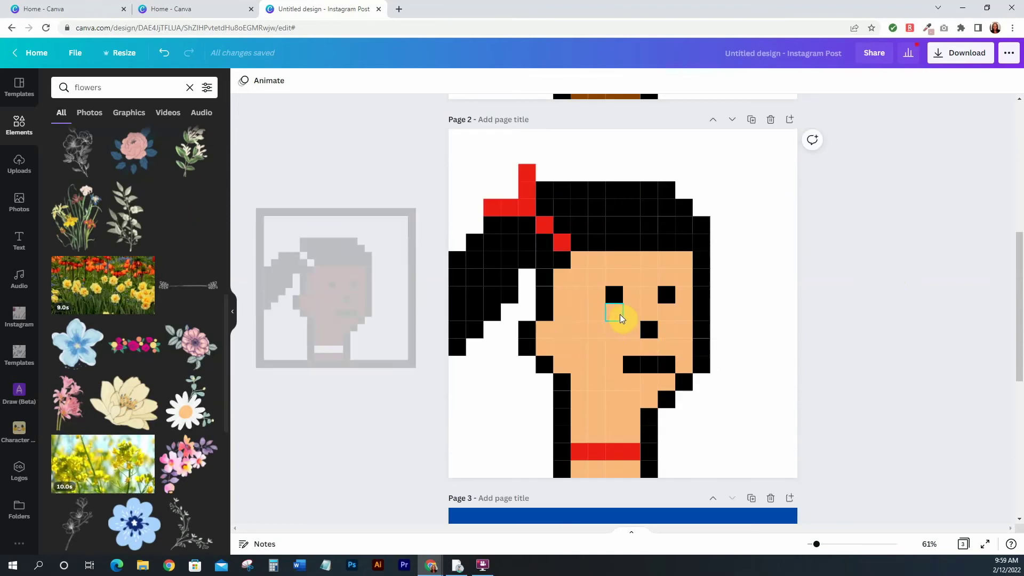
scroll(900, 201, up, 3)
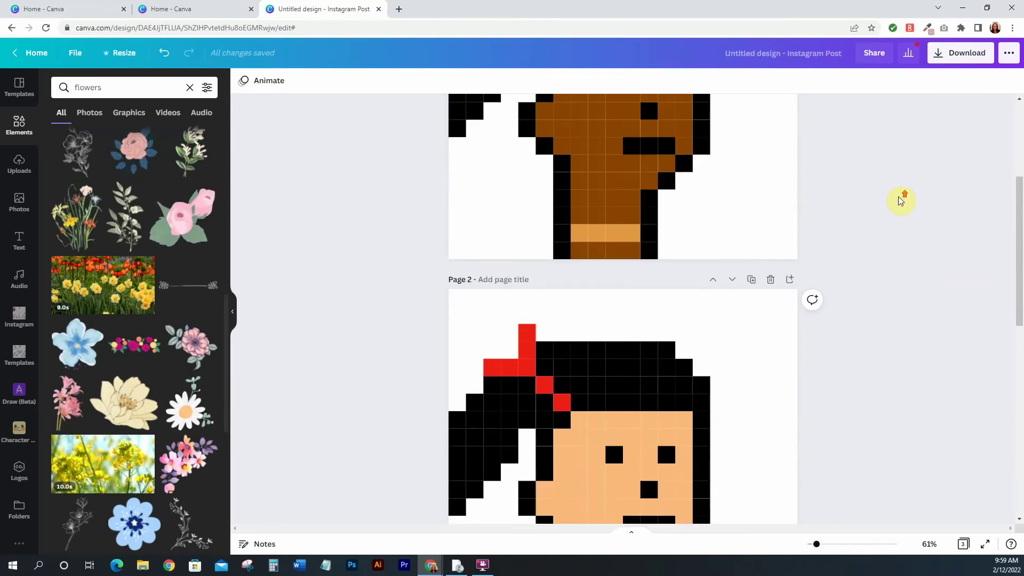
scroll(896, 201, up, 3)
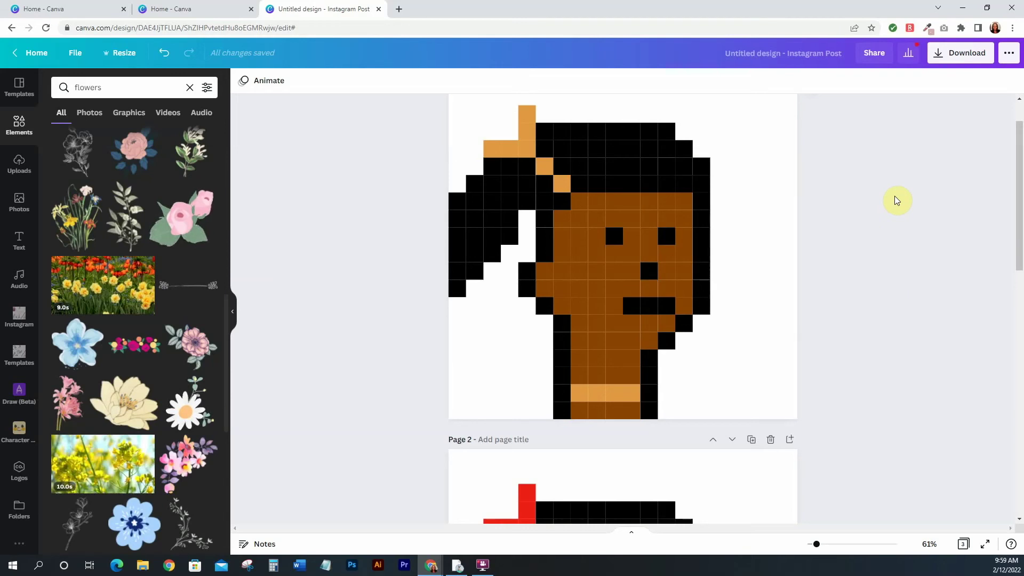
scroll(896, 200, down, 10)
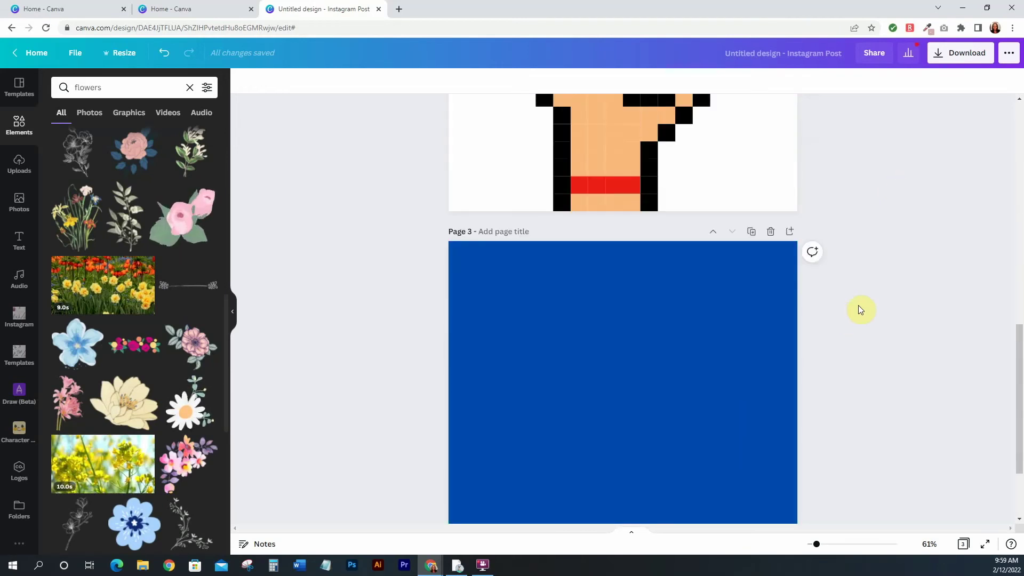
scroll(679, 208, up, 4)
scroll(717, 267, down, 6)
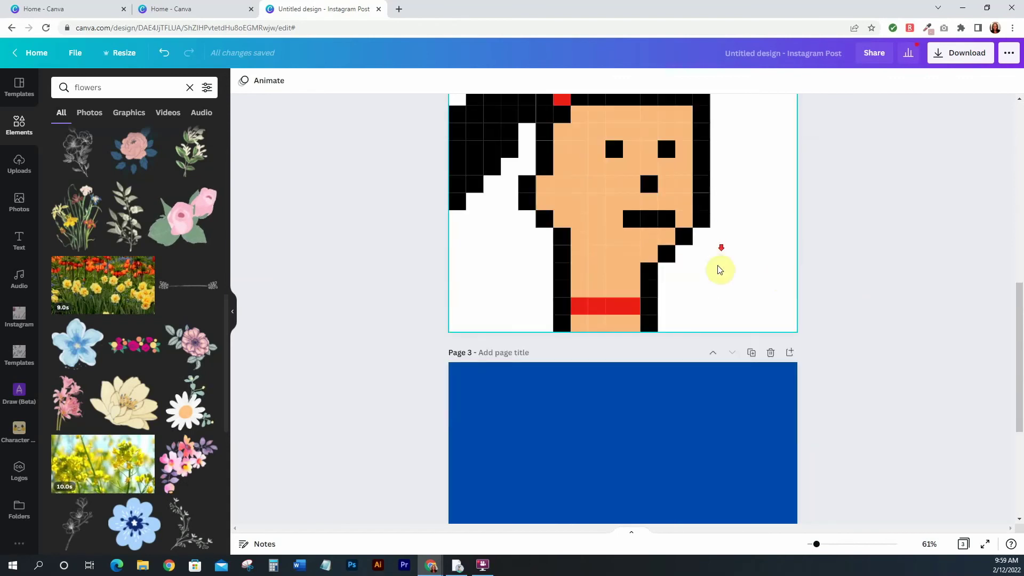
click(720, 302)
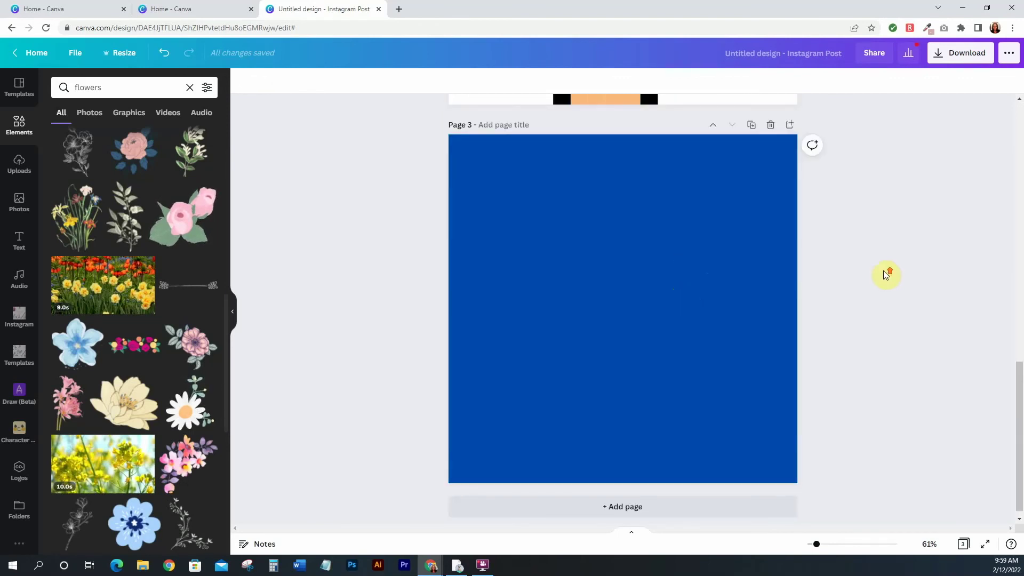
scroll(885, 275, up, 5)
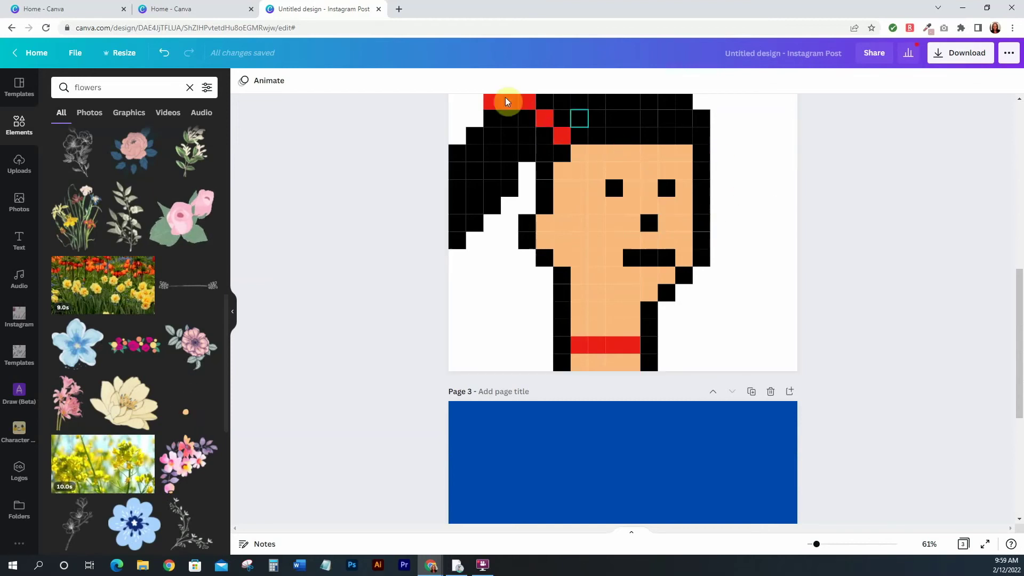
scroll(925, 352, up, 1)
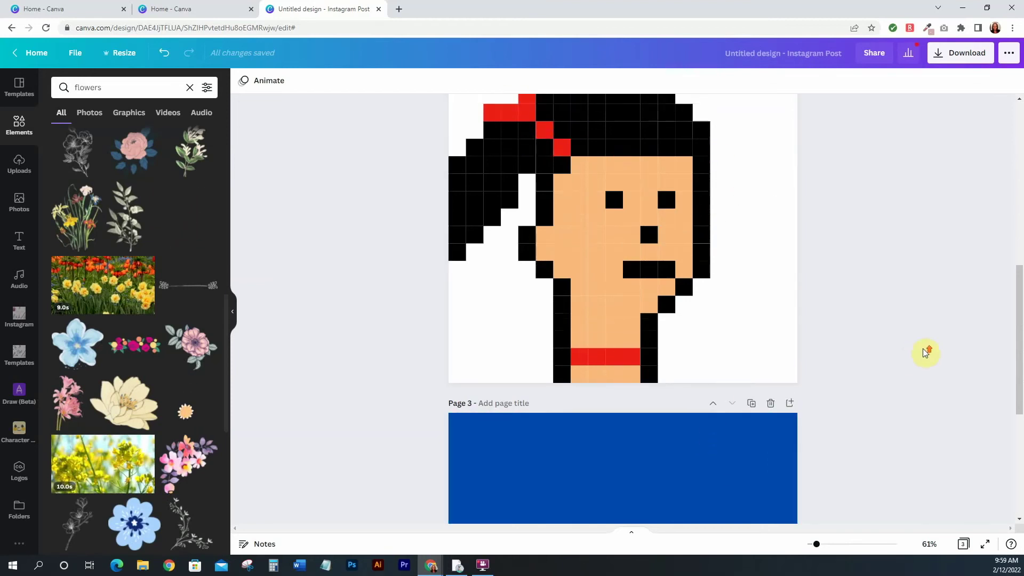
scroll(925, 352, up, 3)
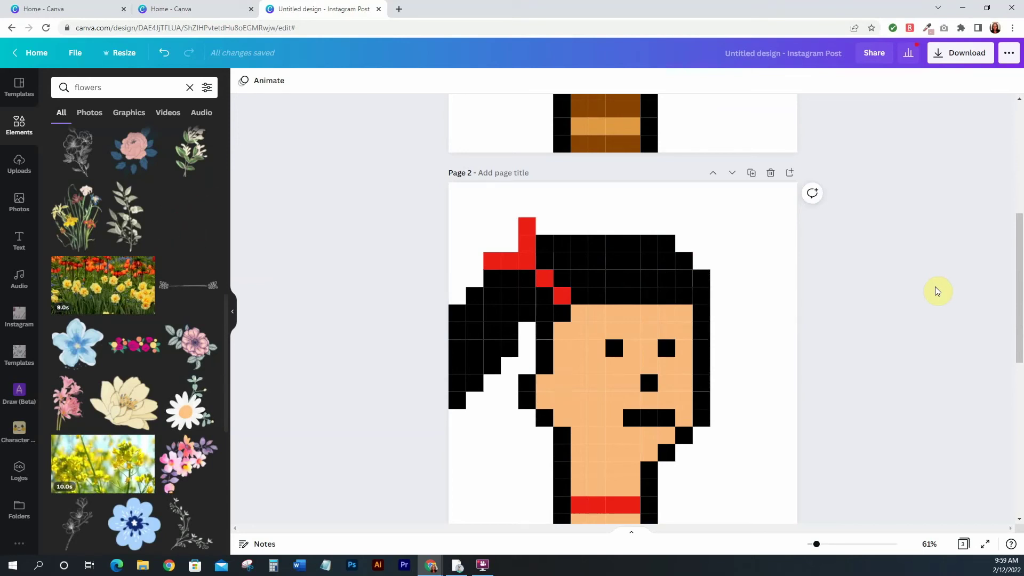
scroll(937, 290, down, 7)
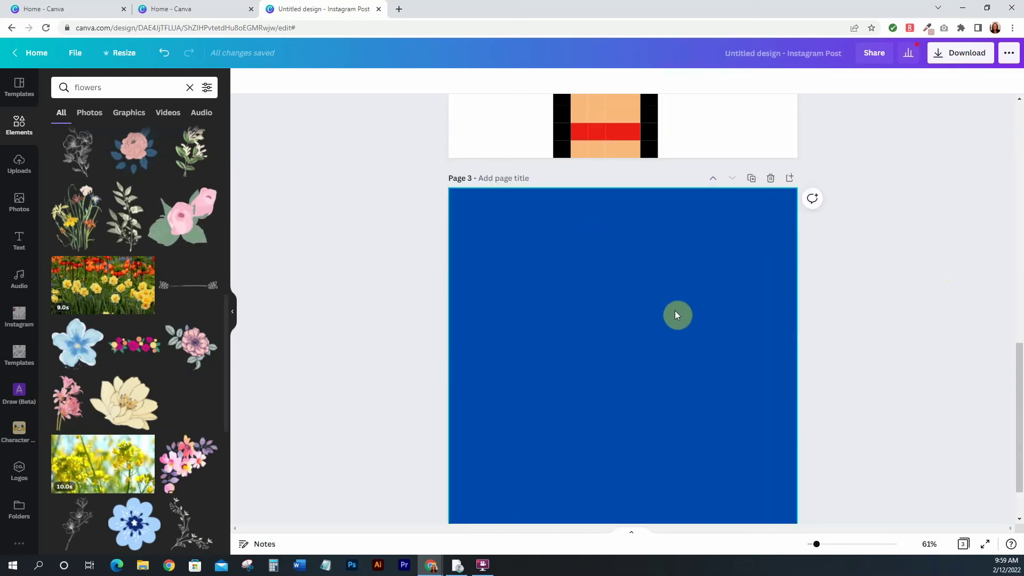
Download only page 1 as a PNG with a transparent background
scroll(895, 263, up, 10)
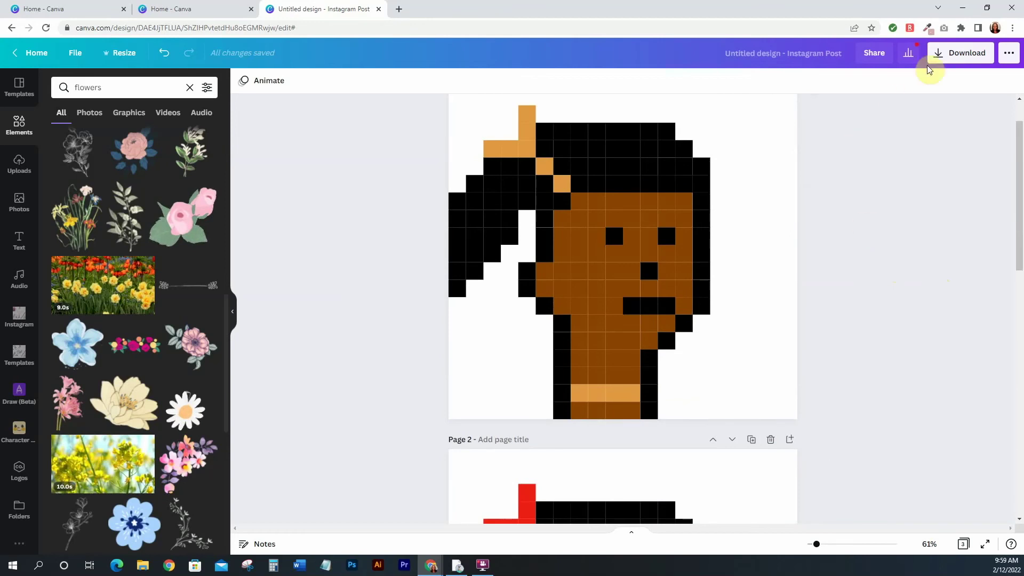
click(934, 52)
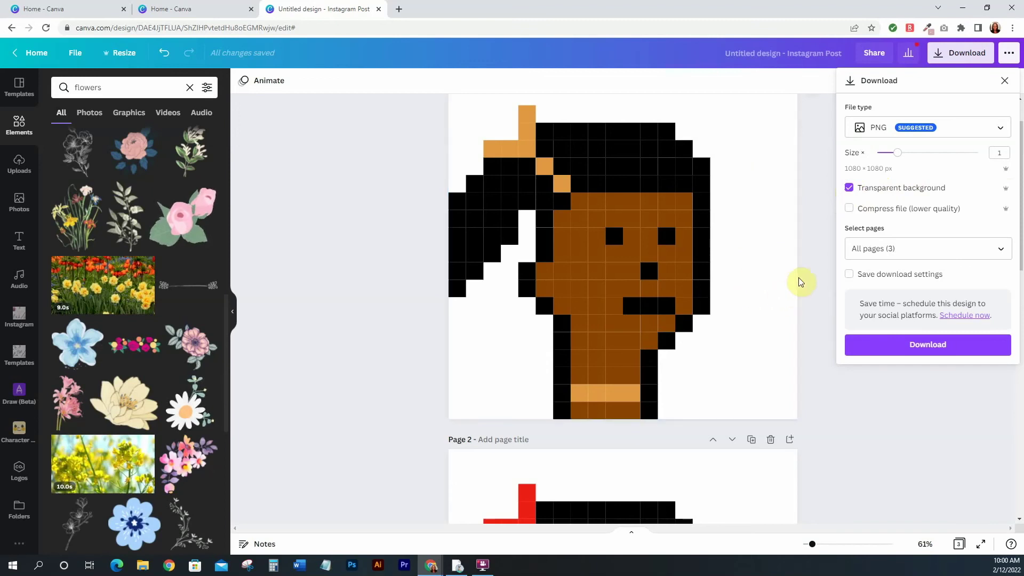
scroll(788, 320, down, 5)
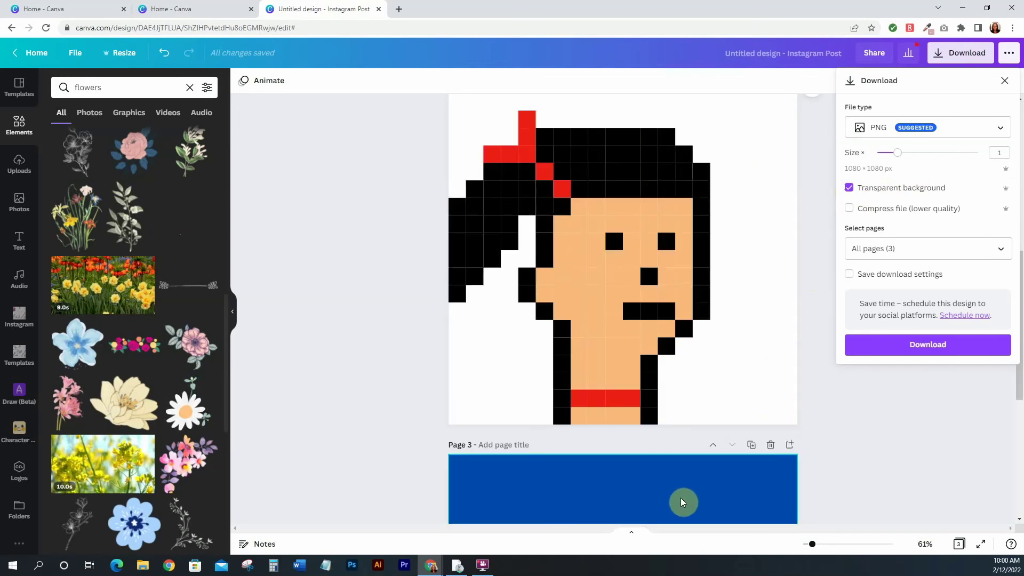
scroll(720, 485, up, 5)
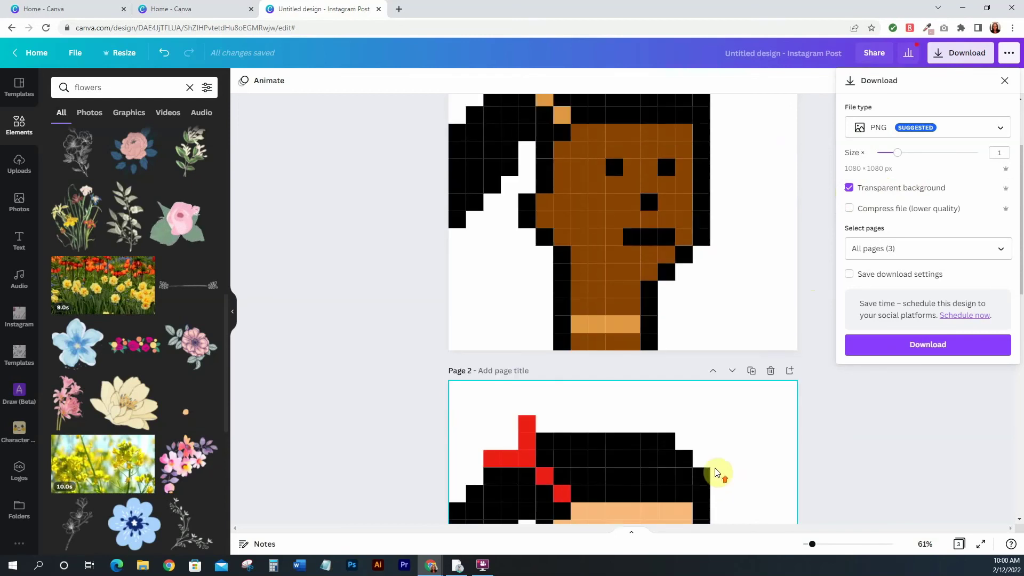
scroll(716, 473, up, 4)
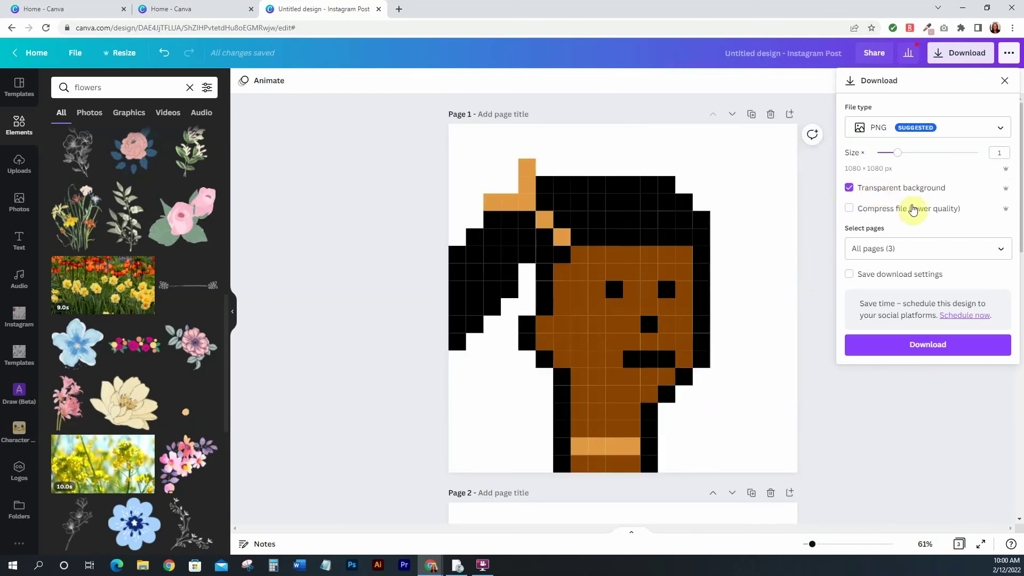
click(996, 249)
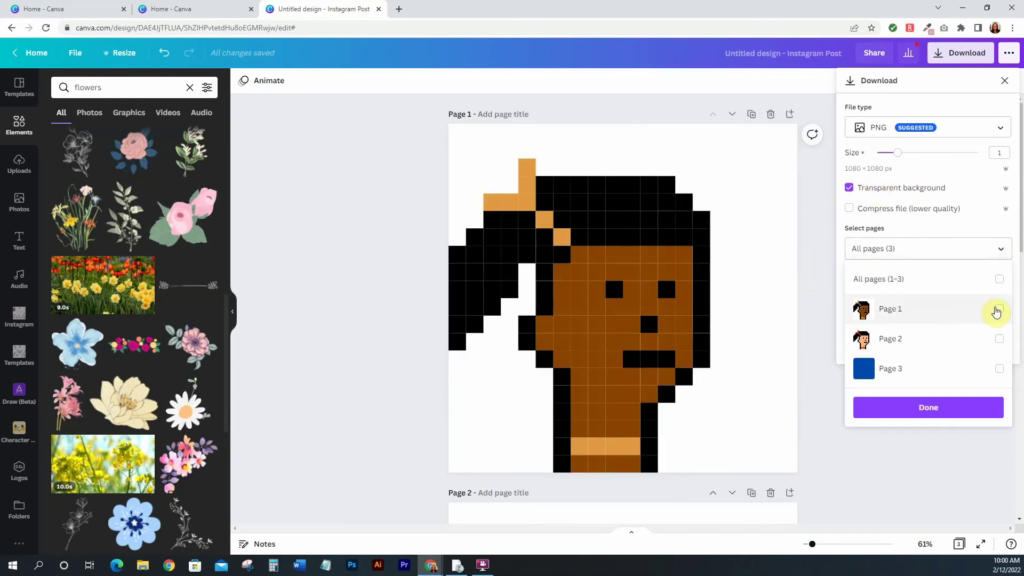
click(998, 310)
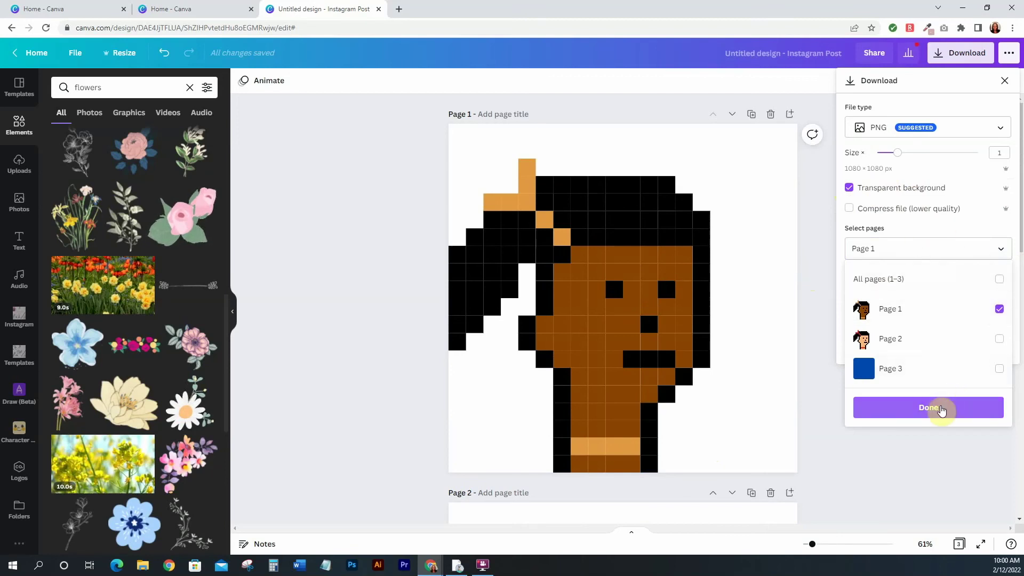
click(933, 407)
click(926, 345)
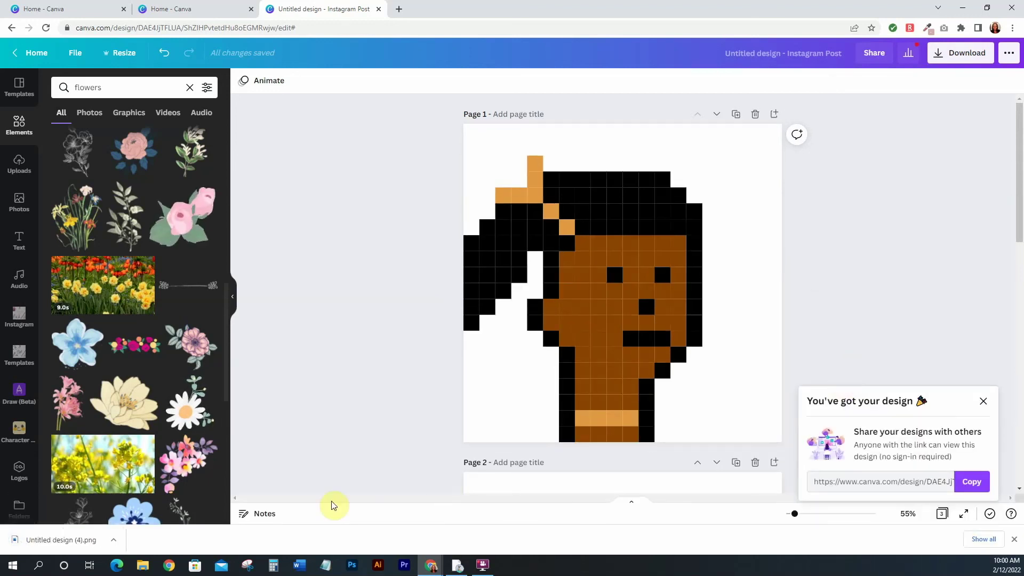
Show the downloaded file in its folder and open Untitled design (4).png in the photo viewer
click(113, 539)
click(138, 504)
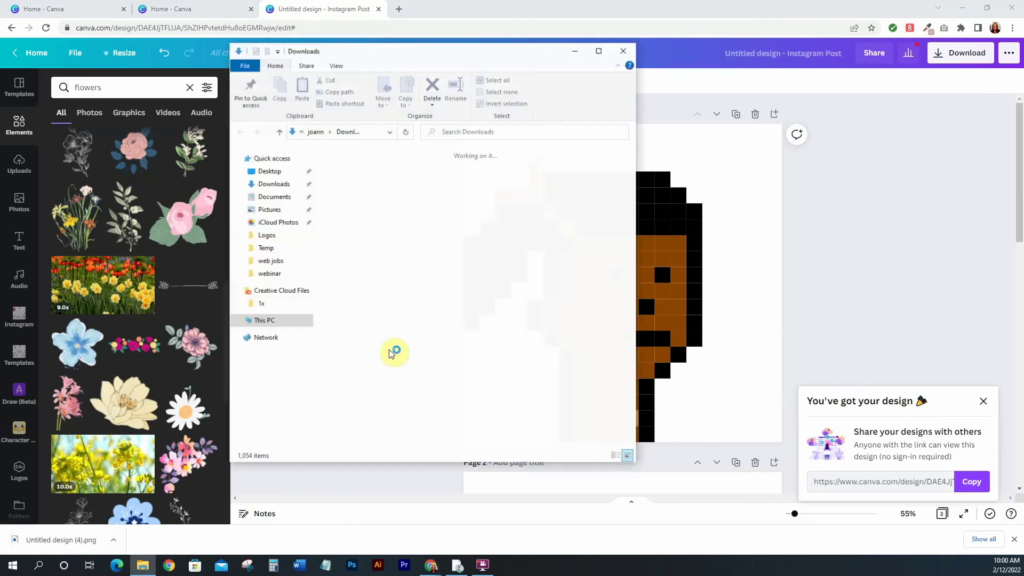
double_click(354, 193)
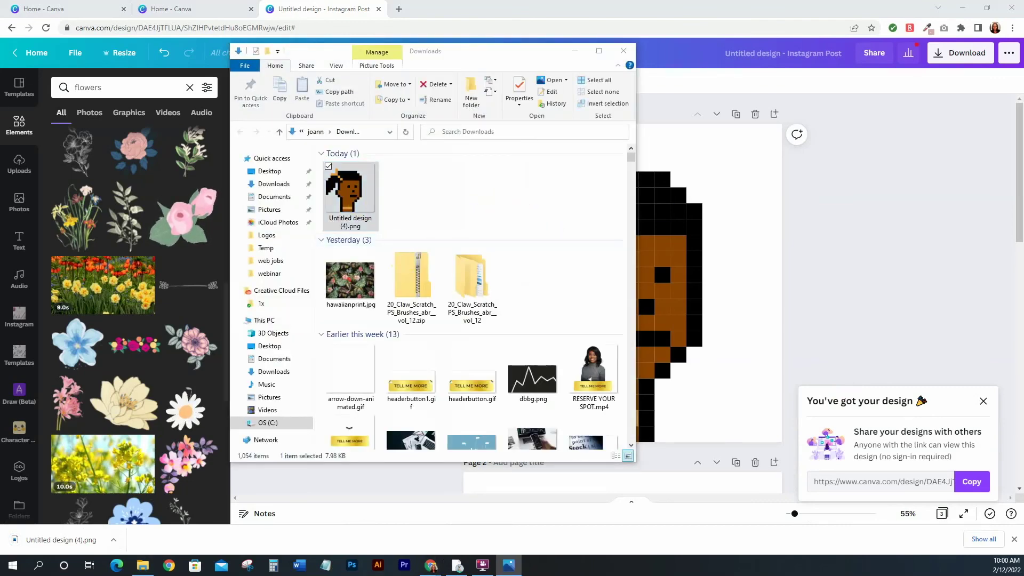
click(888, 123)
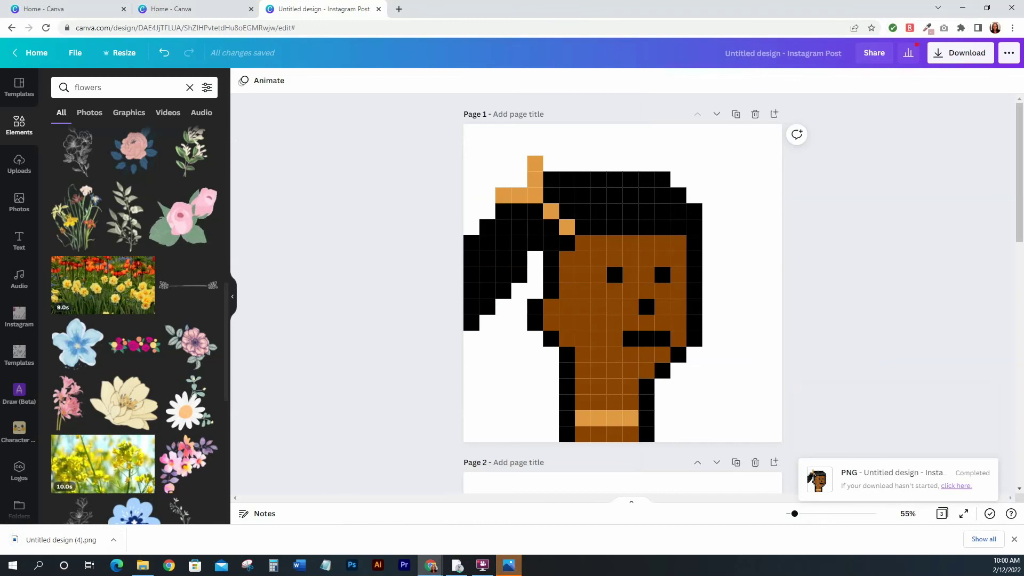
Enlarge and reposition the photo viewer window to inspect the exported portrait for grid lines, and close it
drag(1023, 134, 530, 80)
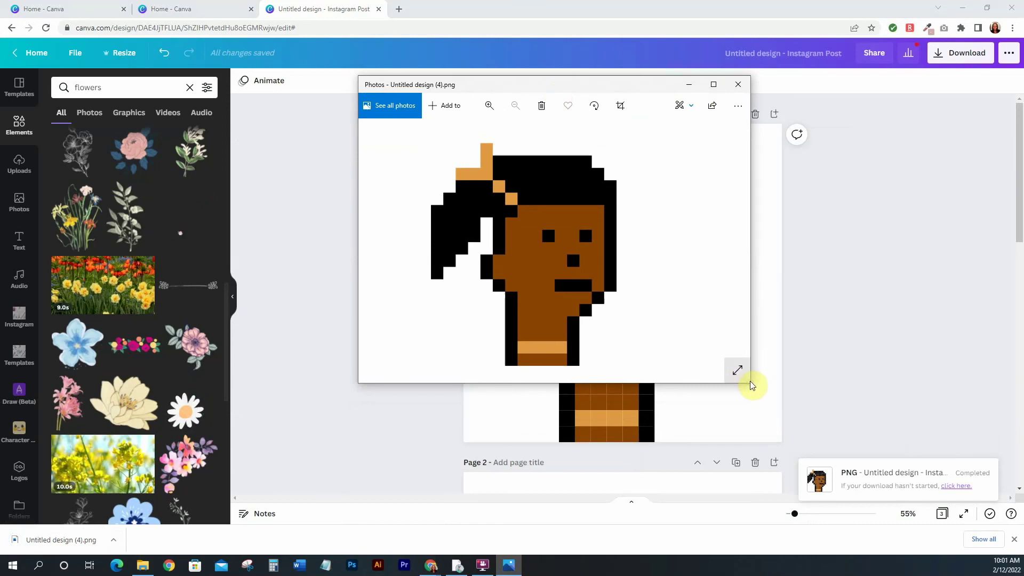
drag(749, 383, 869, 540)
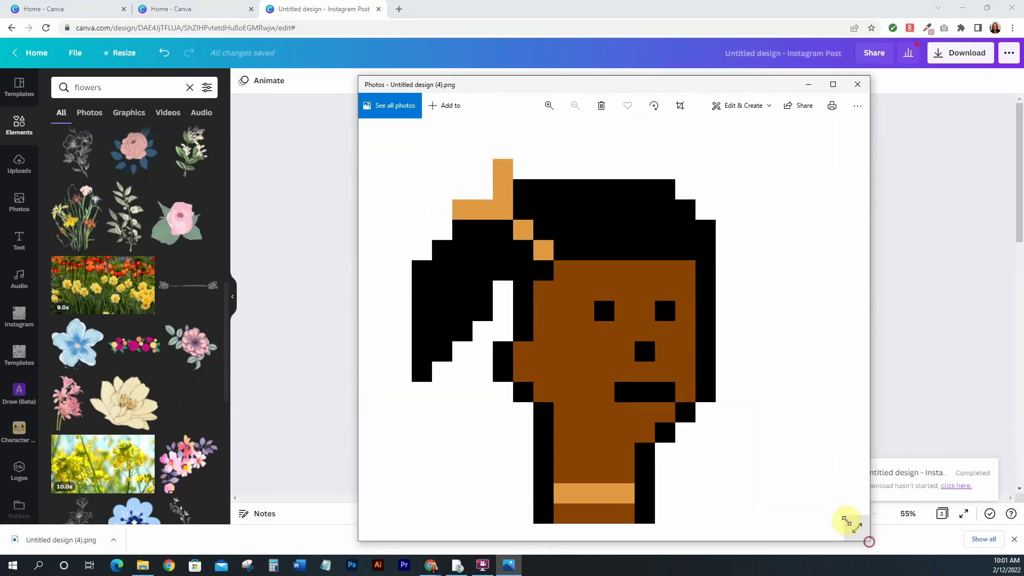
drag(639, 87, 580, 13)
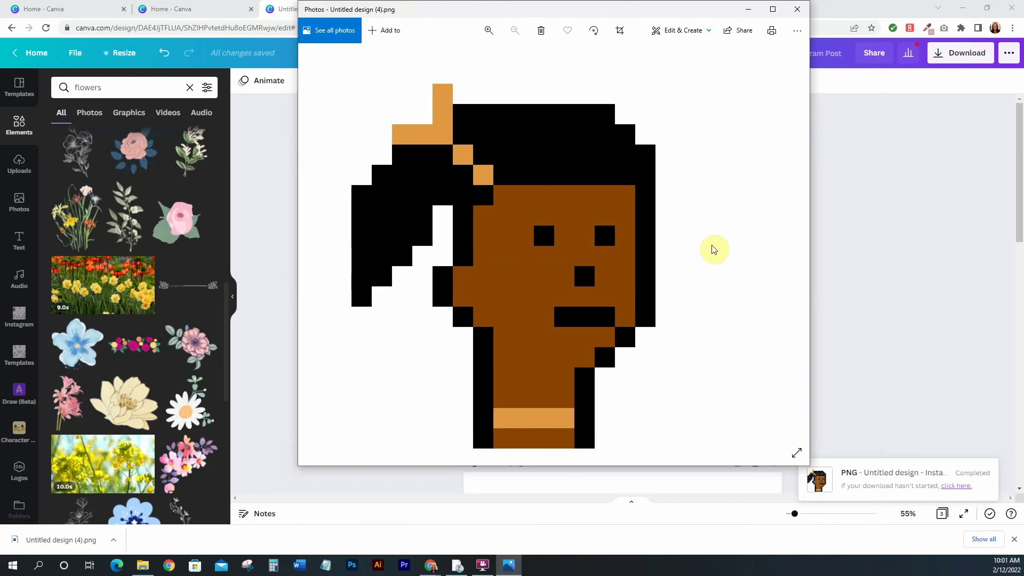
click(796, 9)
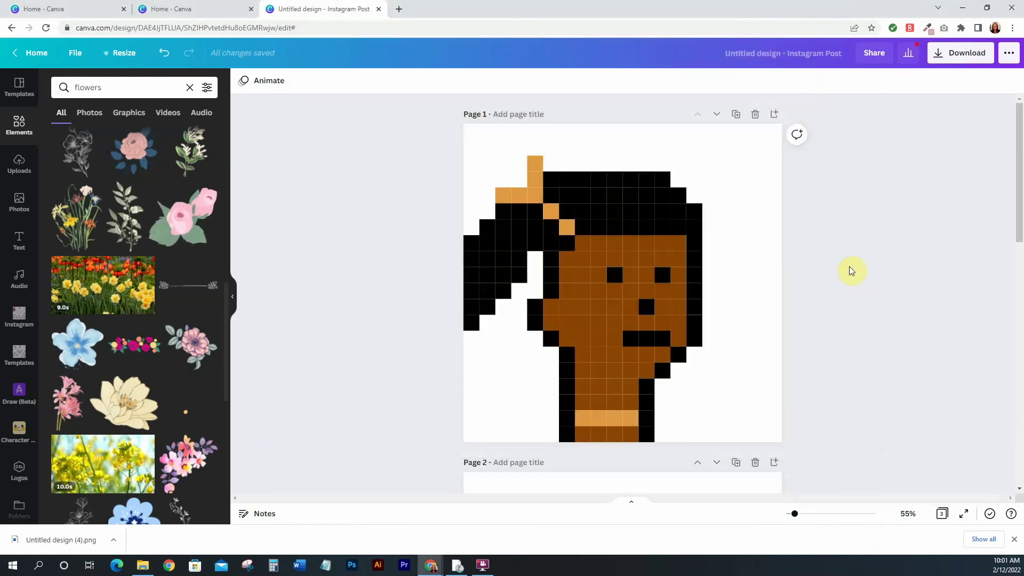